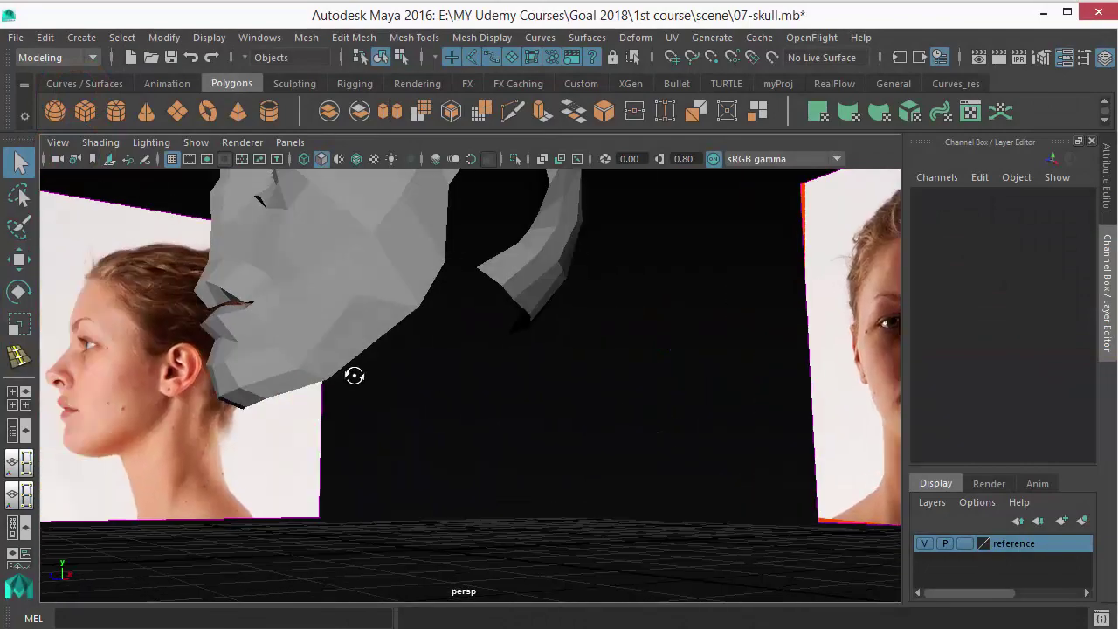
Show the jaw against the side-view reference and put the face mesh in edge selection mode.
key(space)
scroll(530, 466, up, 3)
alt+middle_drag(418, 391, 331, 344)
alt+right_drag(331, 344, 584, 439)
alt+middle_drag(403, 360, 419, 328)
click(417, 328)
alt+right_drag(415, 328, 420, 330)
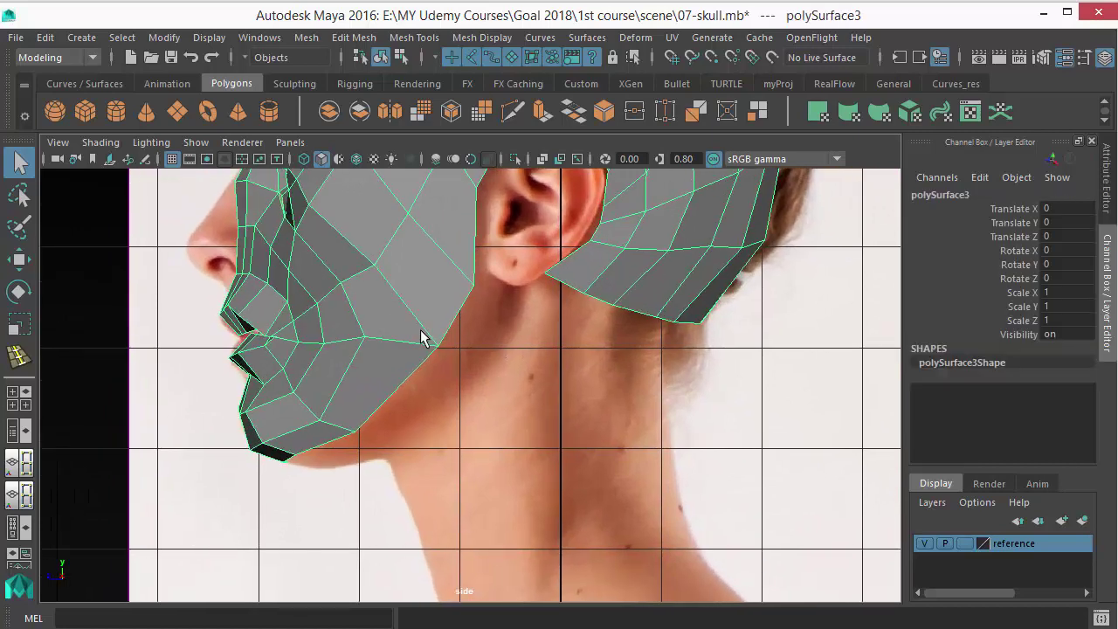
alt+middle_drag(421, 336, 437, 393)
alt+right_drag(437, 392, 522, 343)
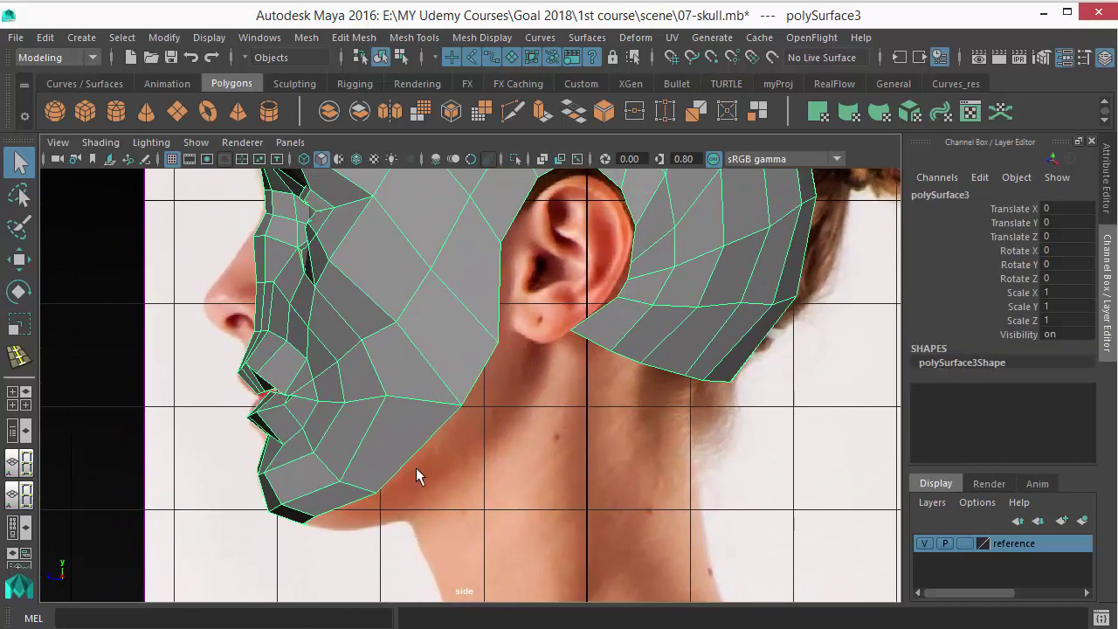
right_drag(481, 403, 502, 350)
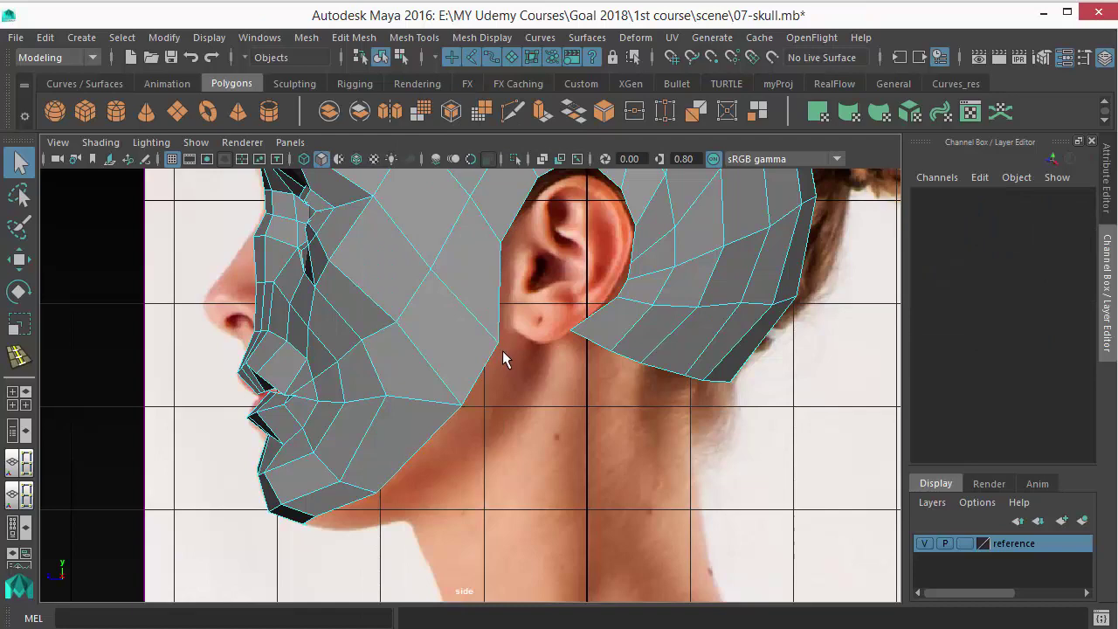
Select the open border edges along the lower jaw, from below the ear to the chin.
click(476, 385)
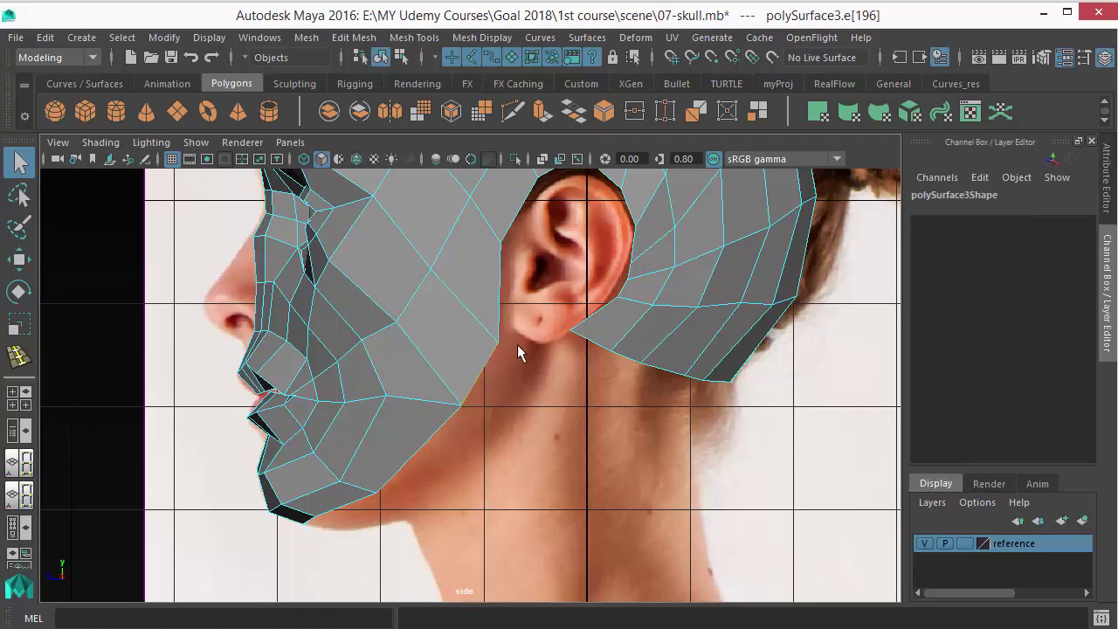
key(space)
drag(522, 360, 521, 325)
alt+drag(469, 392, 478, 351)
alt+middle_drag(478, 350, 451, 357)
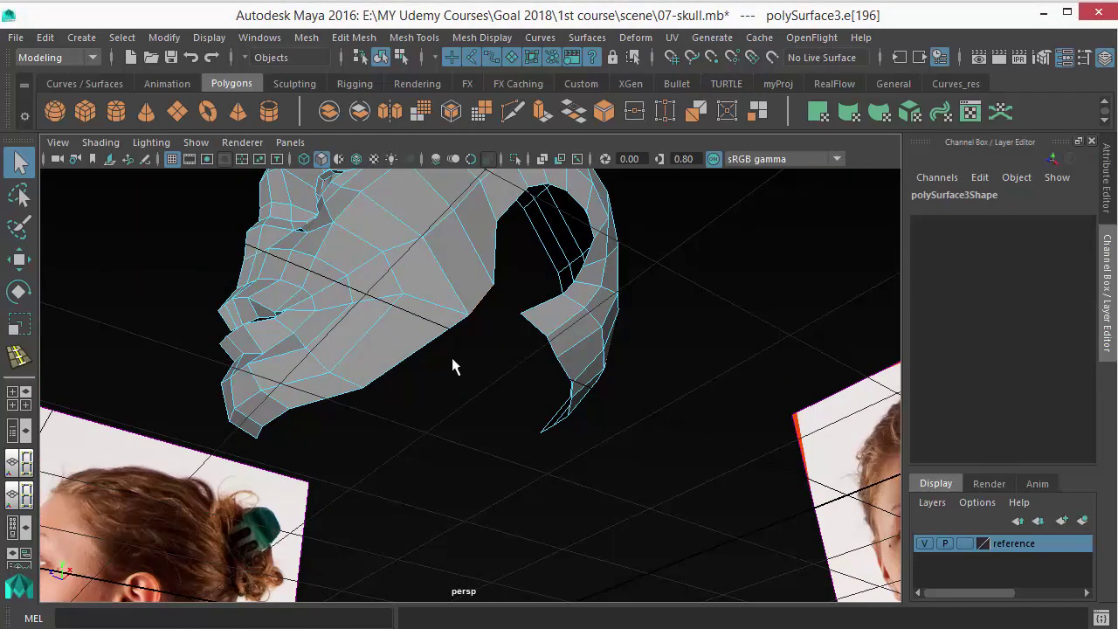
click(421, 349)
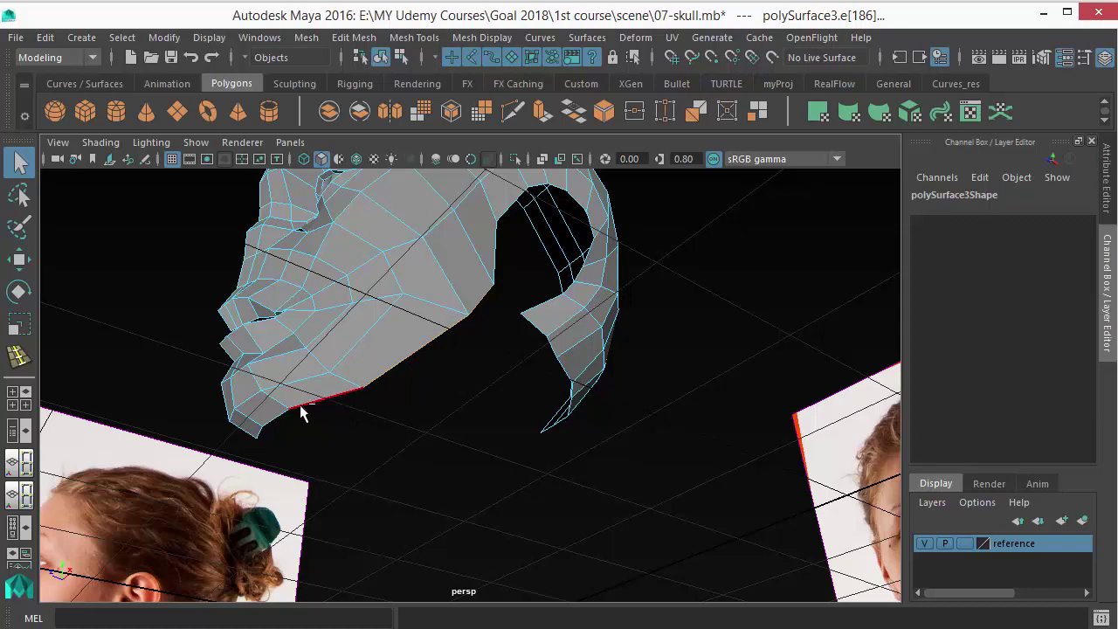
key(space)
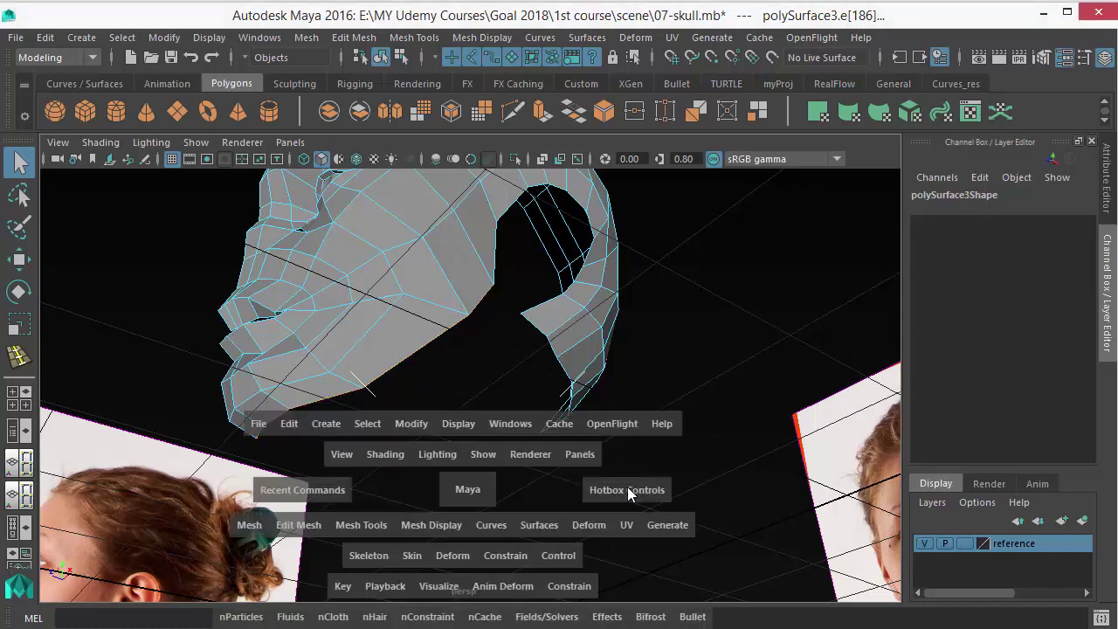
drag(468, 489, 628, 489)
Extrude the selected jaw border edges with an offset of 0.28 and check the new strip against the front reference.
shift+right_drag(470, 424, 474, 400)
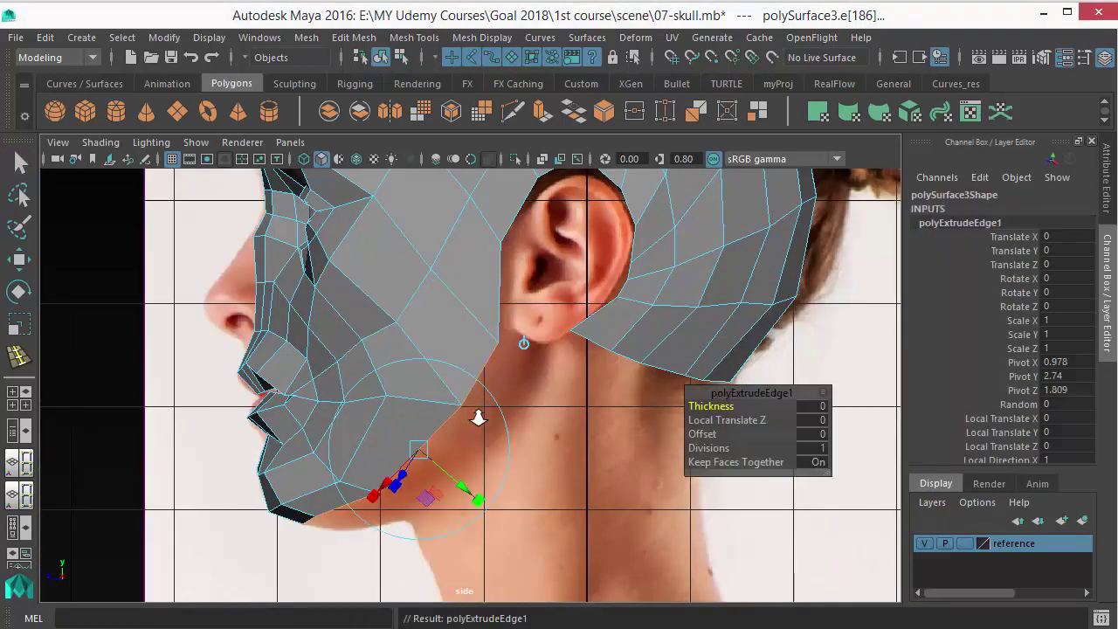
scroll(478, 419, up, 1)
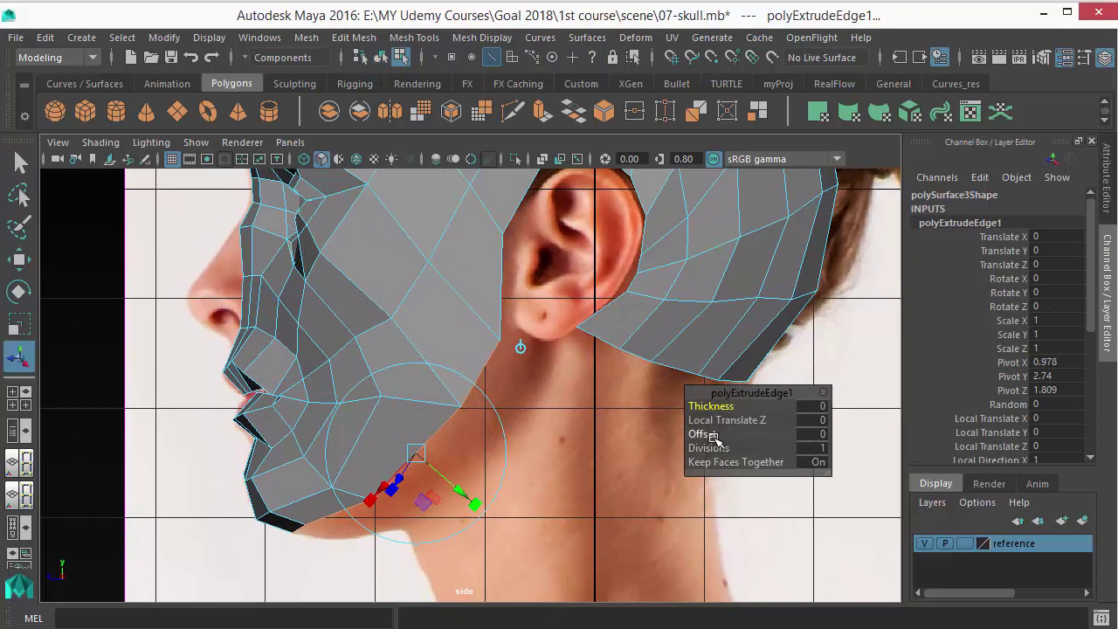
drag(724, 441, 745, 443)
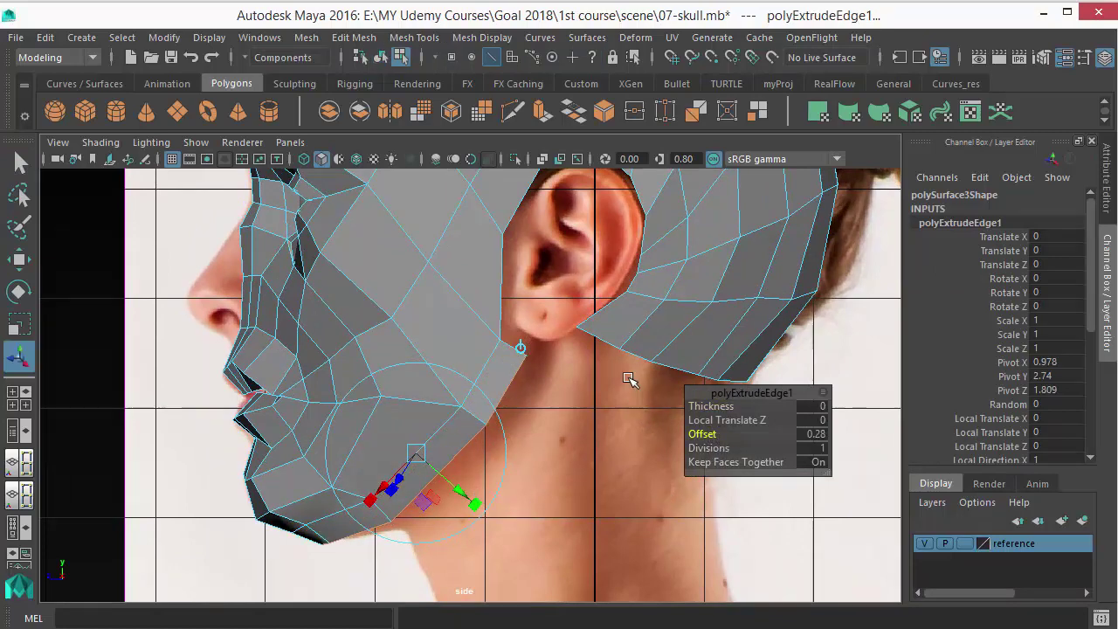
key(space)
drag(629, 379, 629, 466)
alt+middle_drag(574, 525, 529, 326)
alt+right_drag(530, 326, 570, 448)
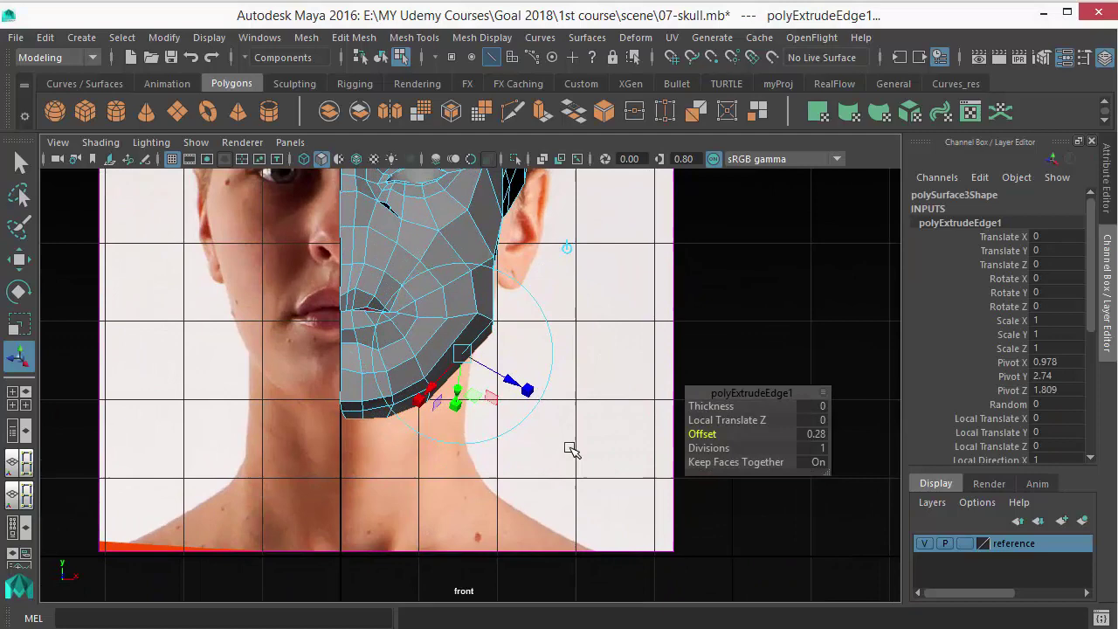
click(631, 435)
scroll(475, 469, up, 3)
Move the outer edges of the extruded jaw strip slightly up and back in the side view.
key(space)
drag(492, 437, 582, 431)
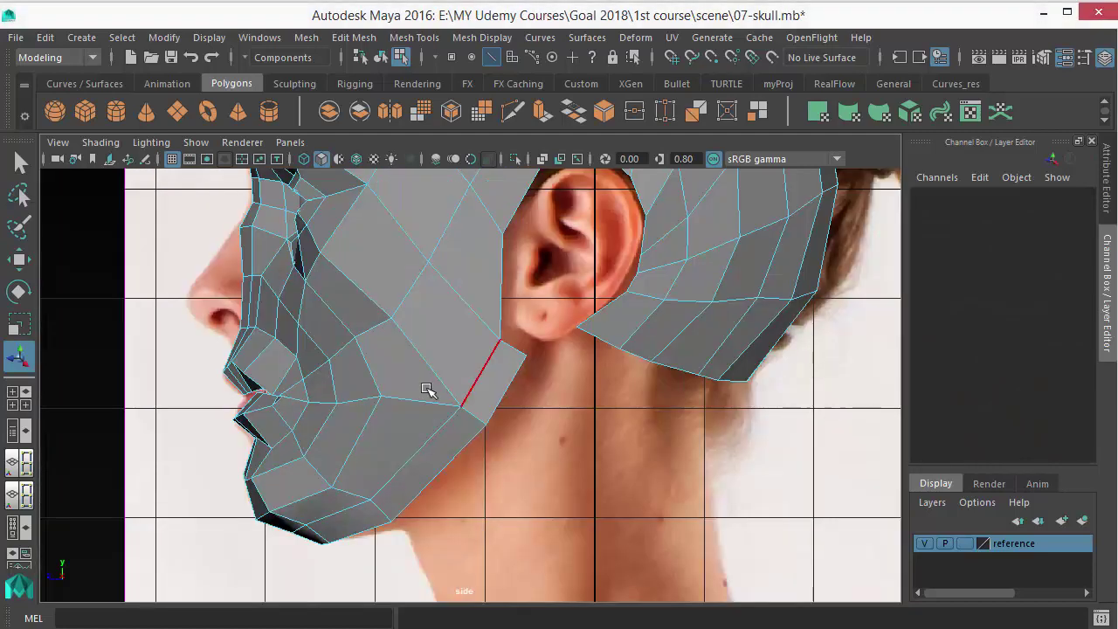
scroll(441, 463, up, 1)
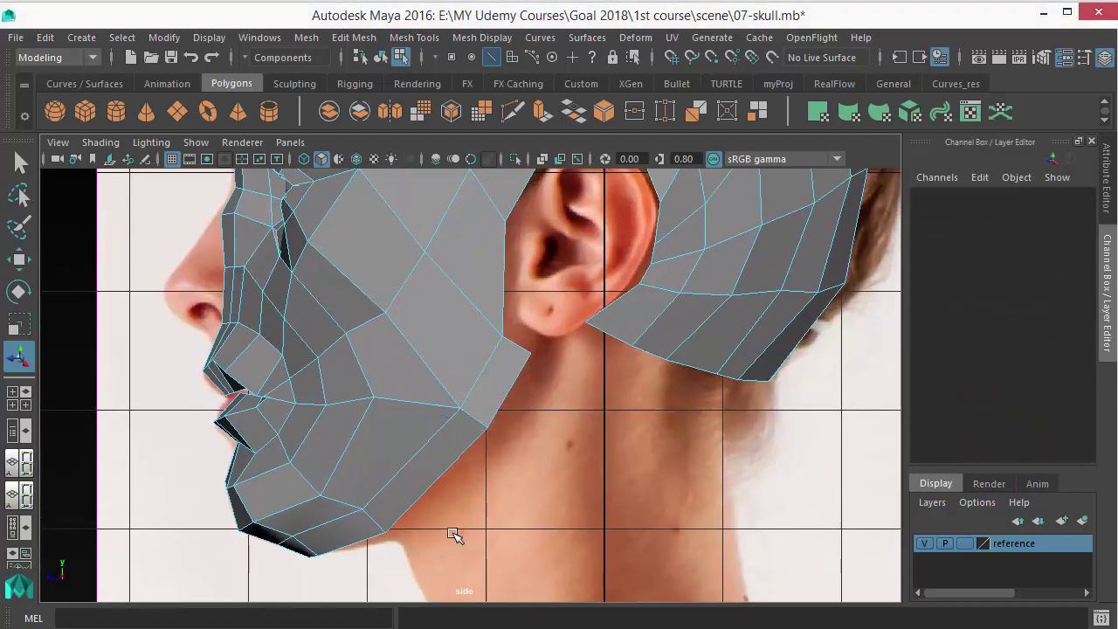
click(450, 472)
click(352, 543)
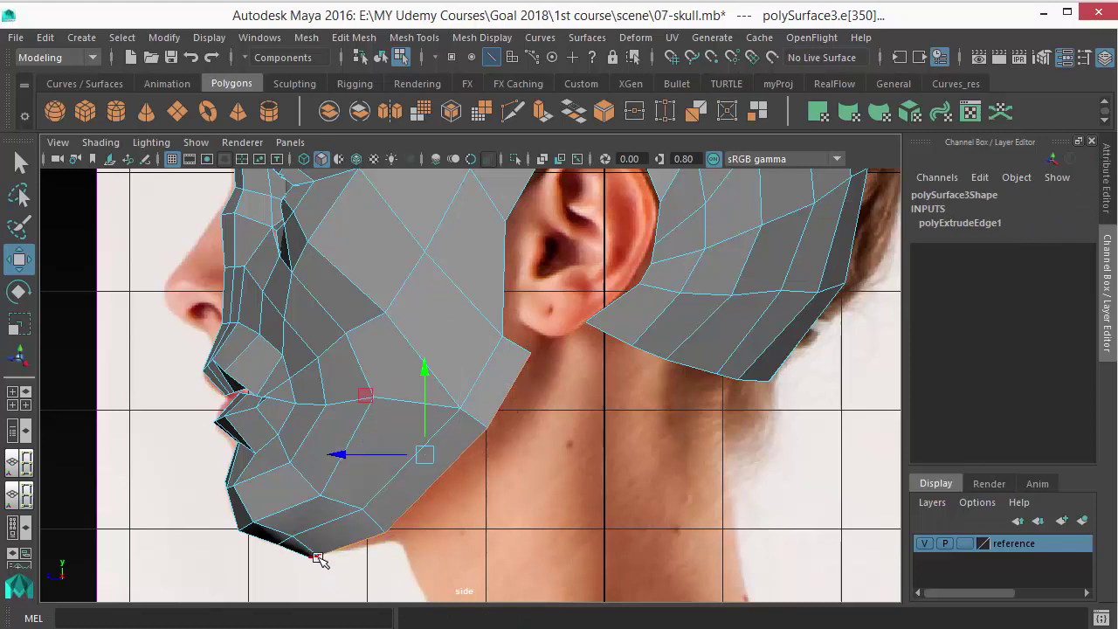
drag(420, 454, 429, 444)
key(q)
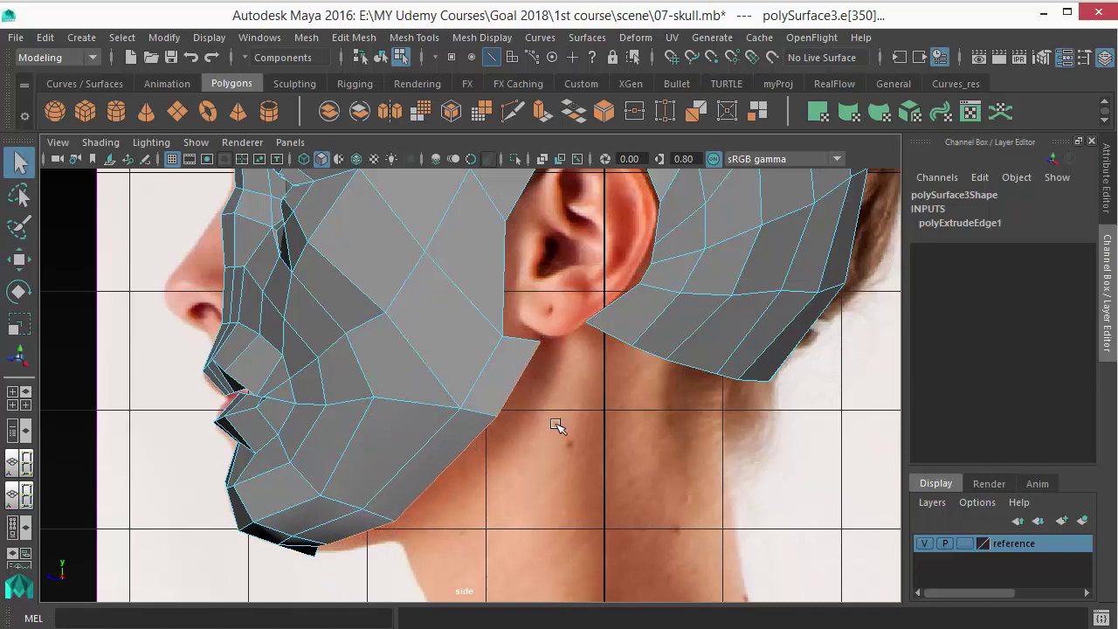
In the front view, move the strip's innermost chin vertex up and onto the face's centre line.
key(space)
drag(558, 427, 519, 510)
alt+middle_drag(482, 414, 518, 332)
alt+right_drag(518, 332, 479, 451)
scroll(479, 451, up, 1)
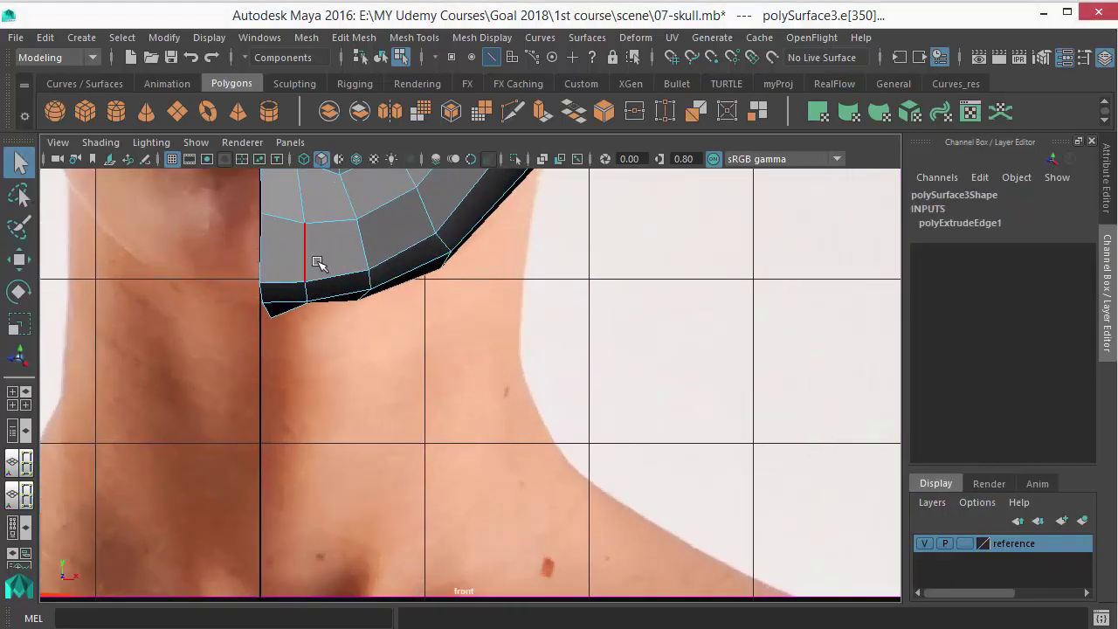
right_drag(282, 218, 241, 153)
click(275, 325)
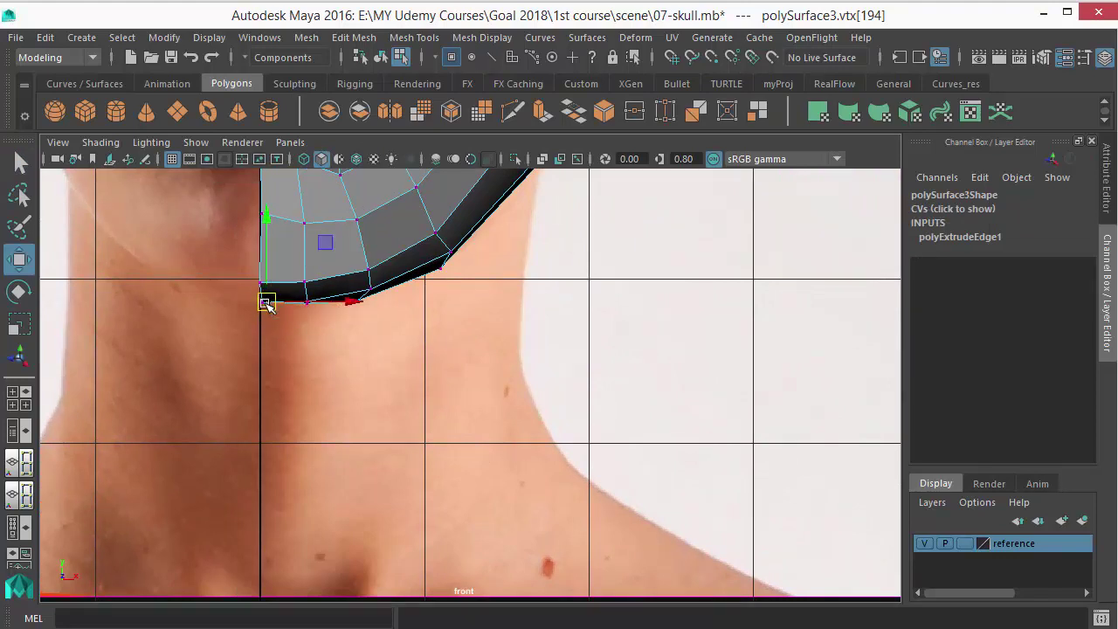
click(554, 361)
Adjust the next two outer vertices of the strip in front-view wireframe to follow the jawline, then compare with the side reference.
scroll(369, 320, up, 1)
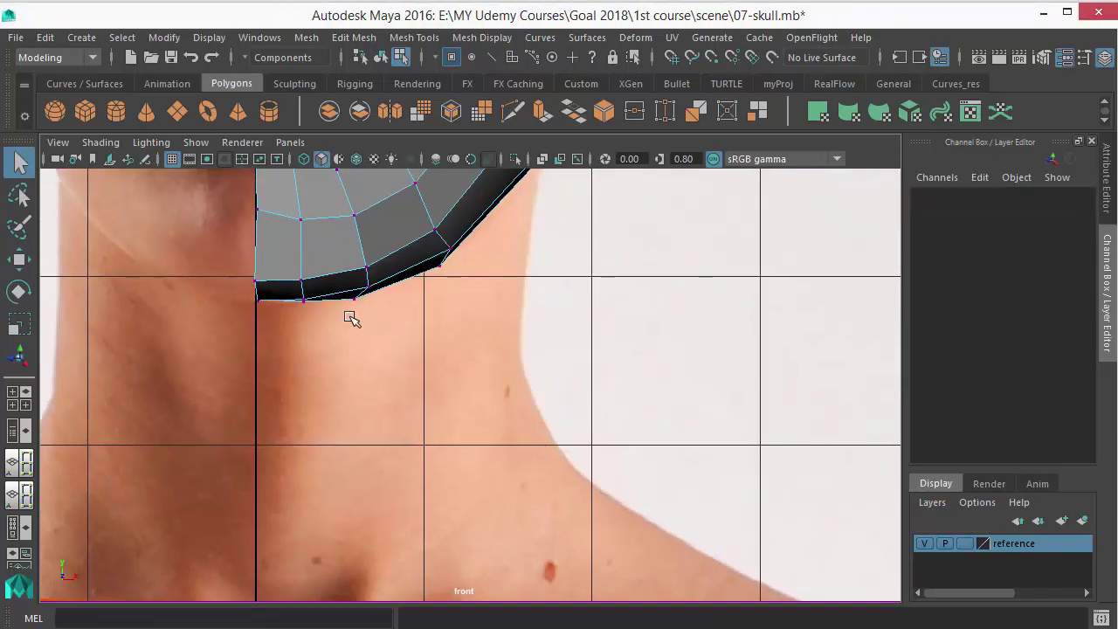
key(4)
scroll(592, 494, up, 2)
scroll(406, 452, up, 1)
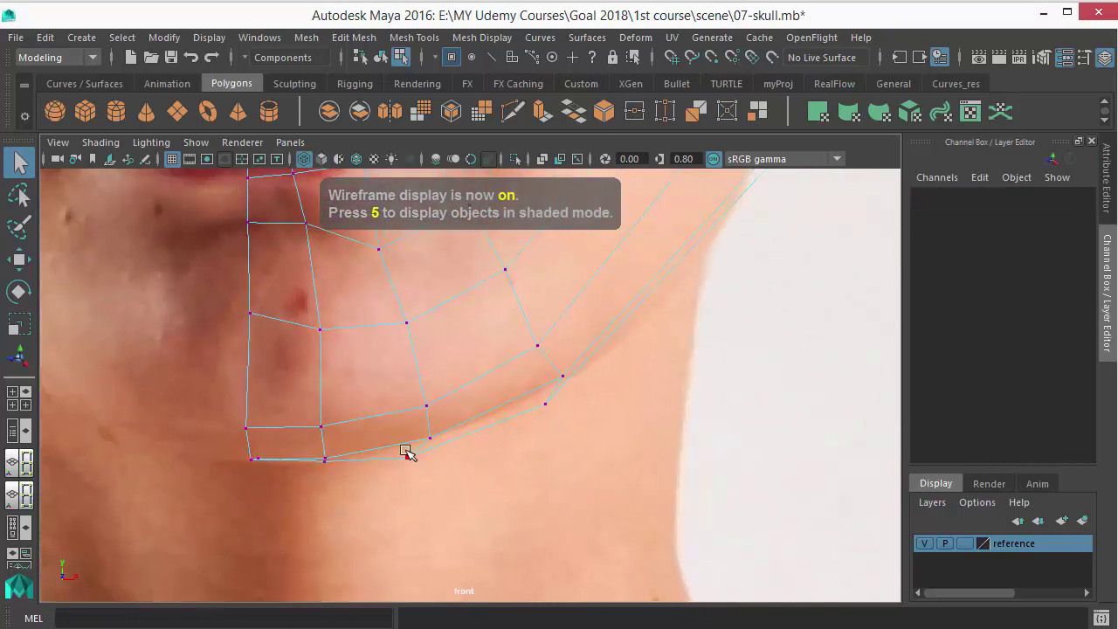
click(418, 469)
key(w)
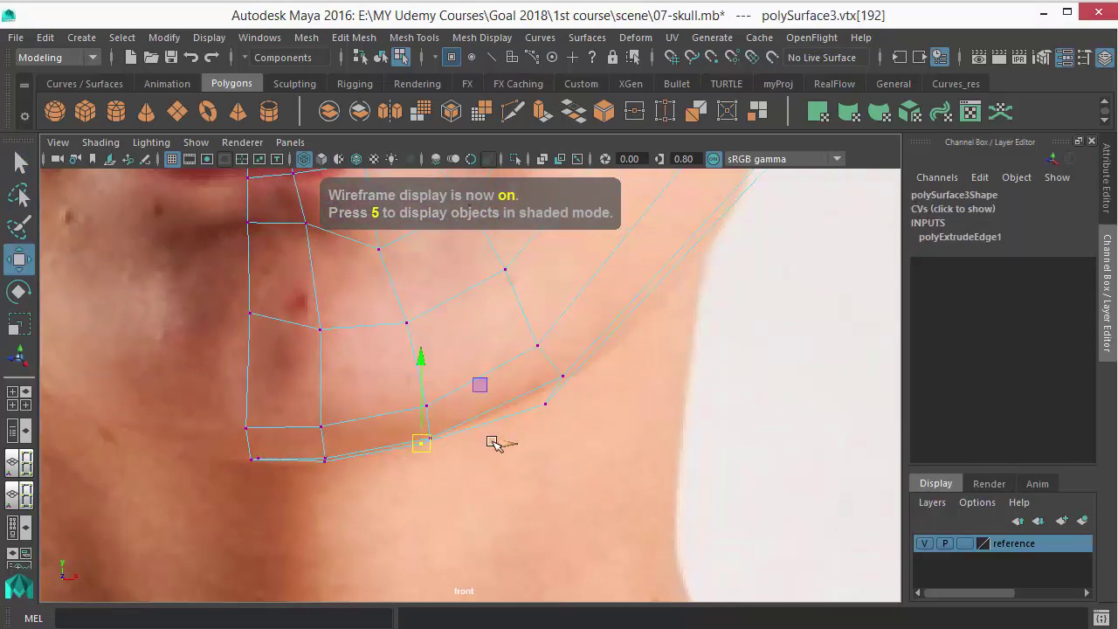
alt+middle_drag(525, 424, 520, 435)
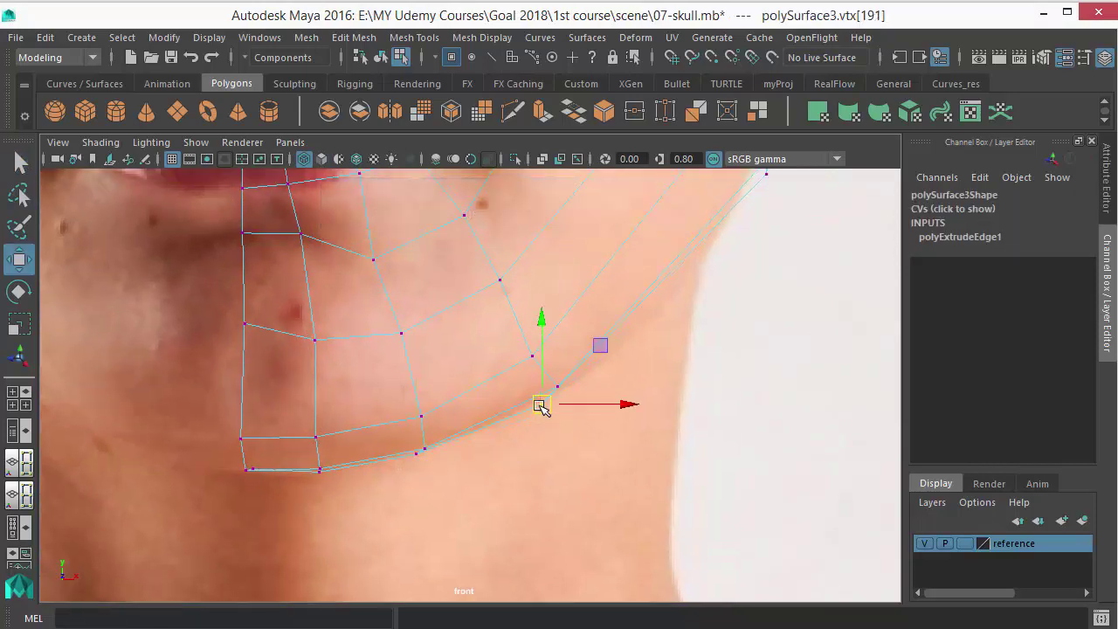
key(space)
drag(606, 433, 678, 436)
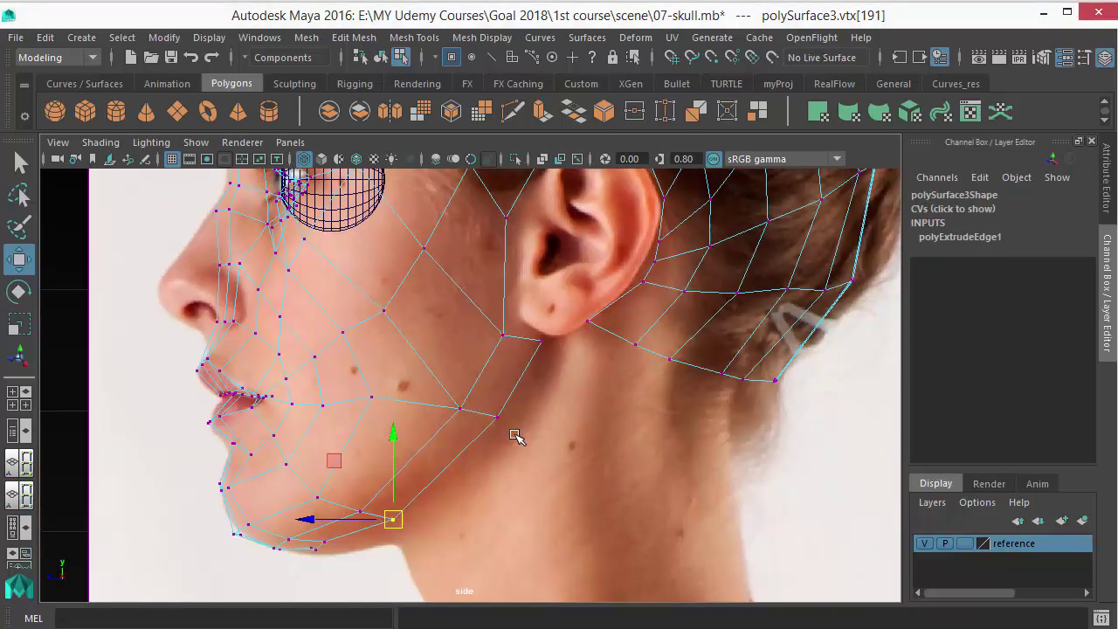
Extrude the strip's outer border edges again with an offset of 0.24 and inspect the underside of the jaw in shaded perspective.
alt+middle_drag(488, 405, 485, 382)
mouse_move(485, 385)
right_down()
mouse_move(557, 339)
mouse_move(511, 349)
mouse_move(507, 382)
right_up()
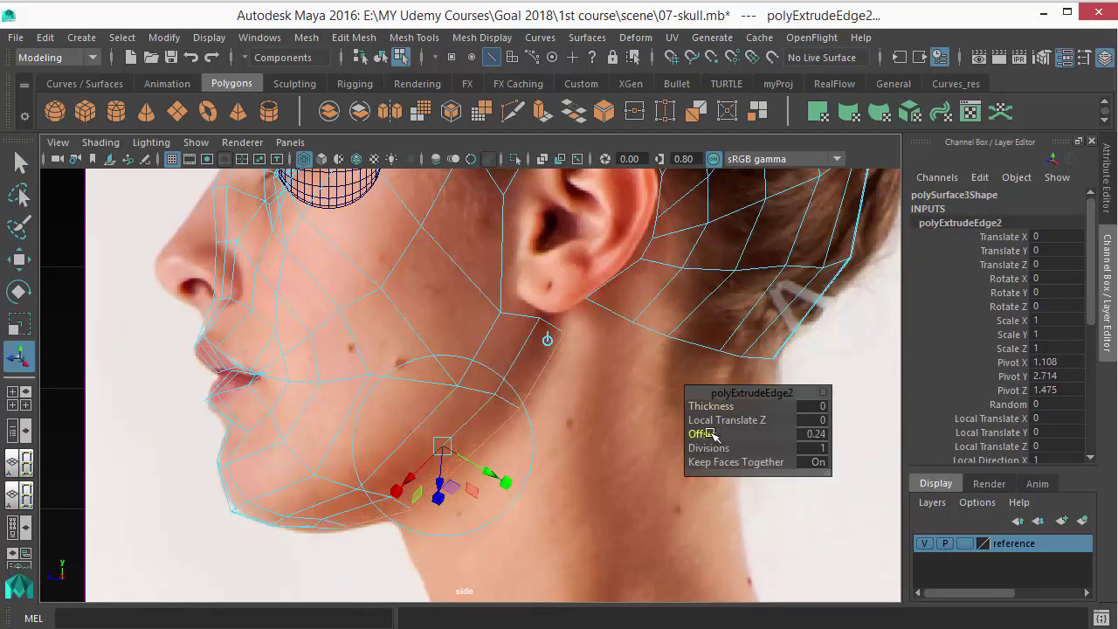
key(5)
key(space)
mouse_move(620, 444)
mouse_down()
mouse_move(598, 410)
mouse_move(615, 429)
mouse_move(614, 455)
mouse_move(559, 410)
mouse_move(580, 359)
mouse_move(540, 500)
mouse_move(532, 469)
mouse_move(512, 492)
mouse_move(332, 377)
mouse_move(357, 369)
mouse_move(332, 349)
mouse_up()
key(q)
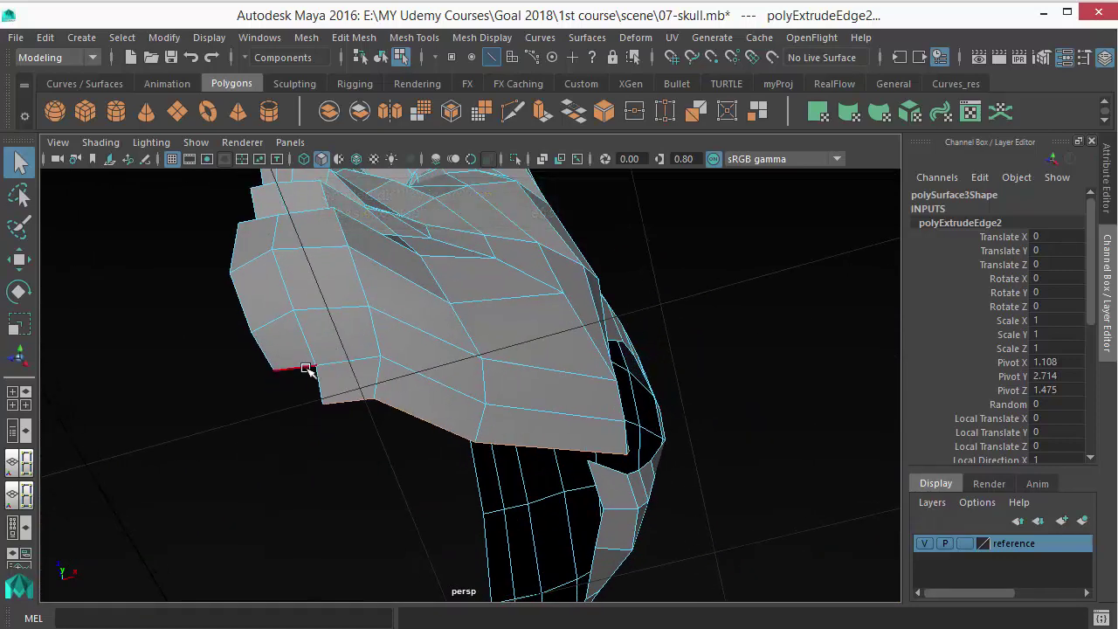
Extrude the remaining border edge under the chin by about 0.22 along its local Y to fill the strip's missing segment.
click(349, 290)
shift+right_drag(348, 290, 354, 336)
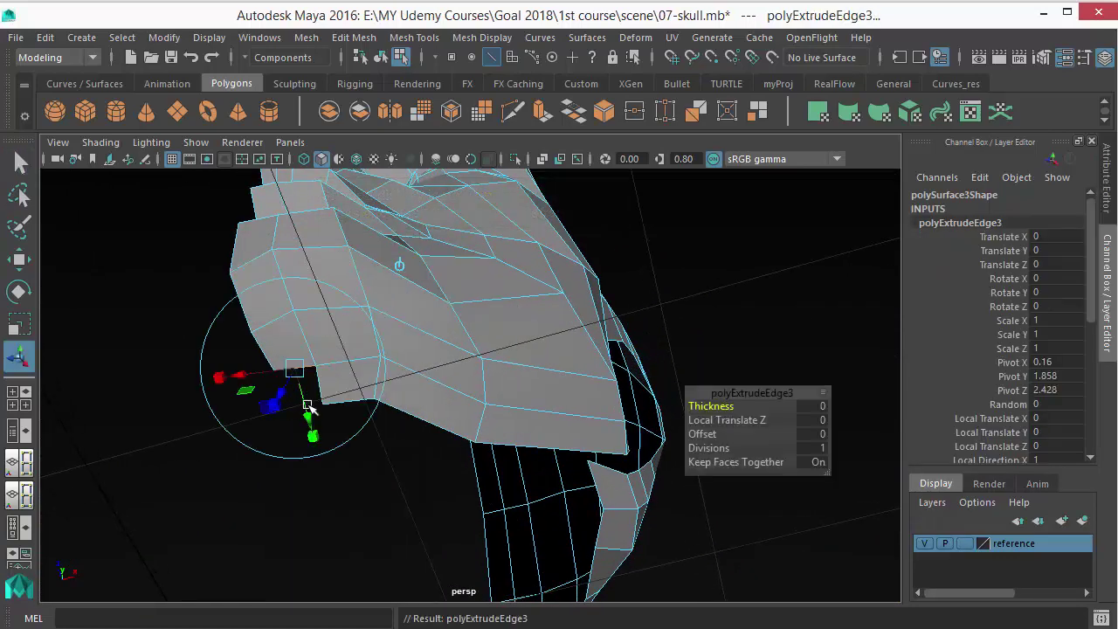
drag(312, 429, 316, 456)
key(q)
Merge the overlapping vertices where the new chin segment meets the extruded jaw strip.
right_drag(369, 320, 282, 151)
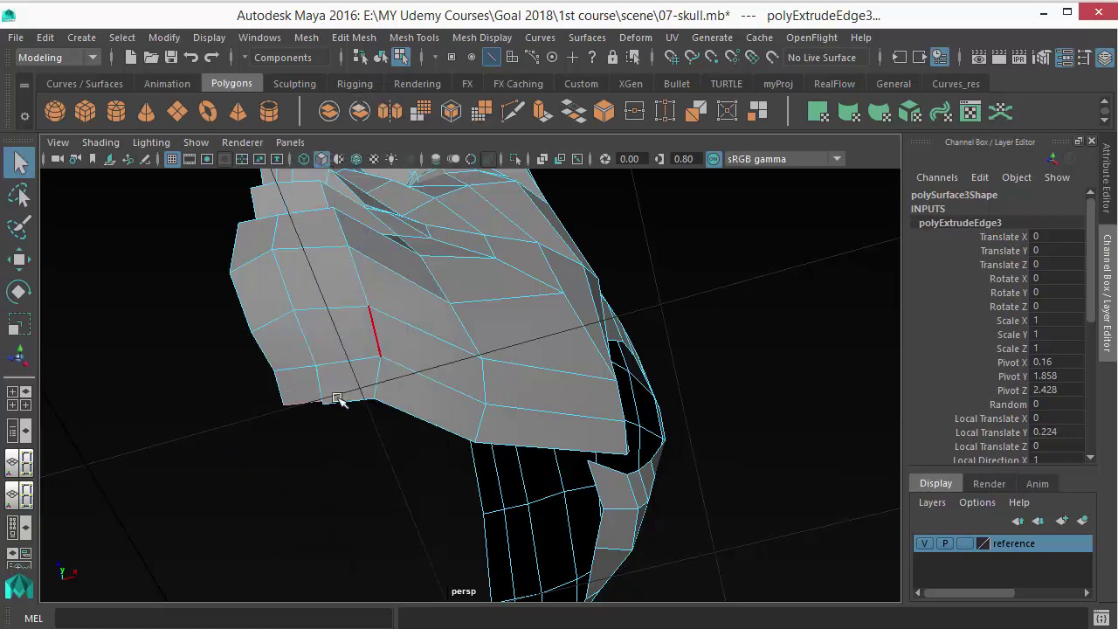
drag(334, 422, 309, 391)
shift+right_drag(370, 463, 340, 160)
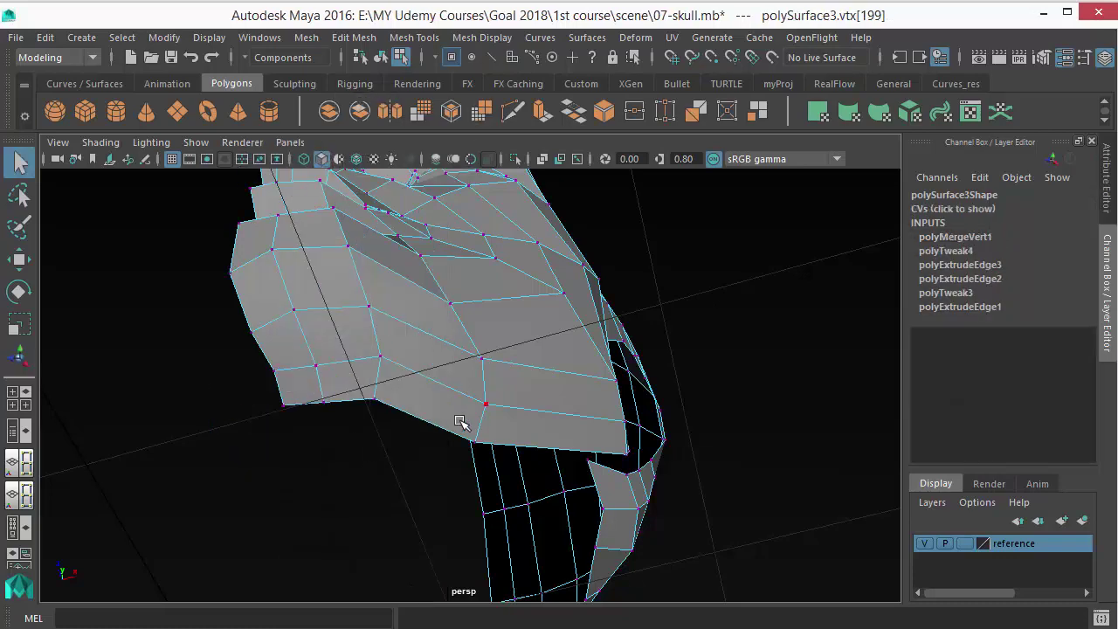
Adjust the two outer border vertices at the rear corner of the jaw along the X axis in perspective.
alt+drag(463, 422, 690, 376)
click(585, 391)
key(w)
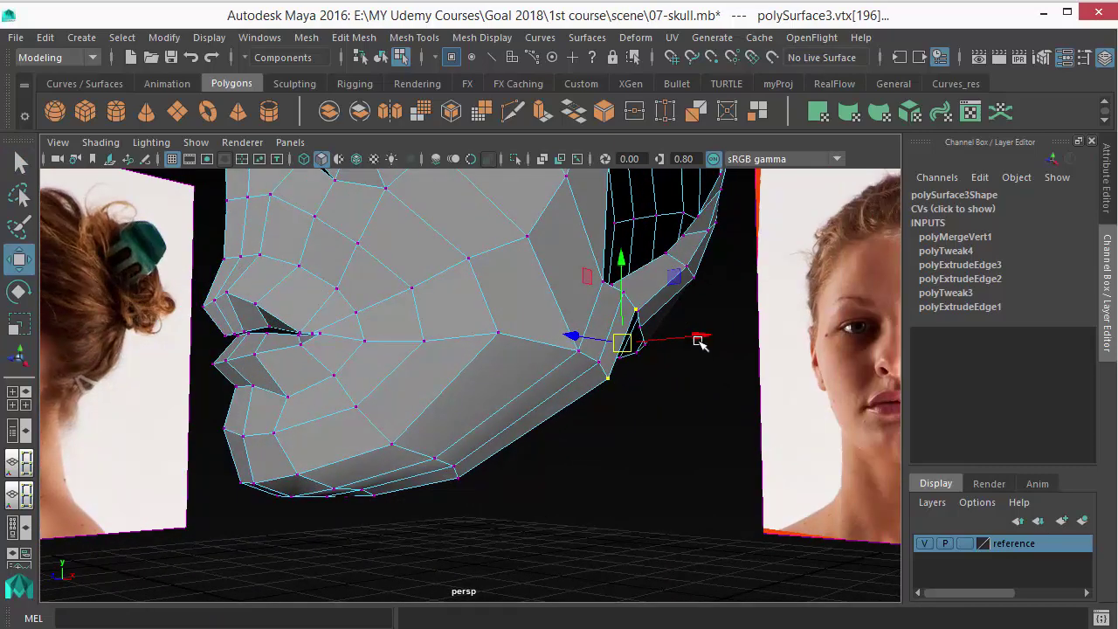
drag(701, 337, 500, 500)
key(space)
In the side view, move the border vertices under the jaw back toward the throat to match the reference.
alt+drag(547, 463, 460, 400)
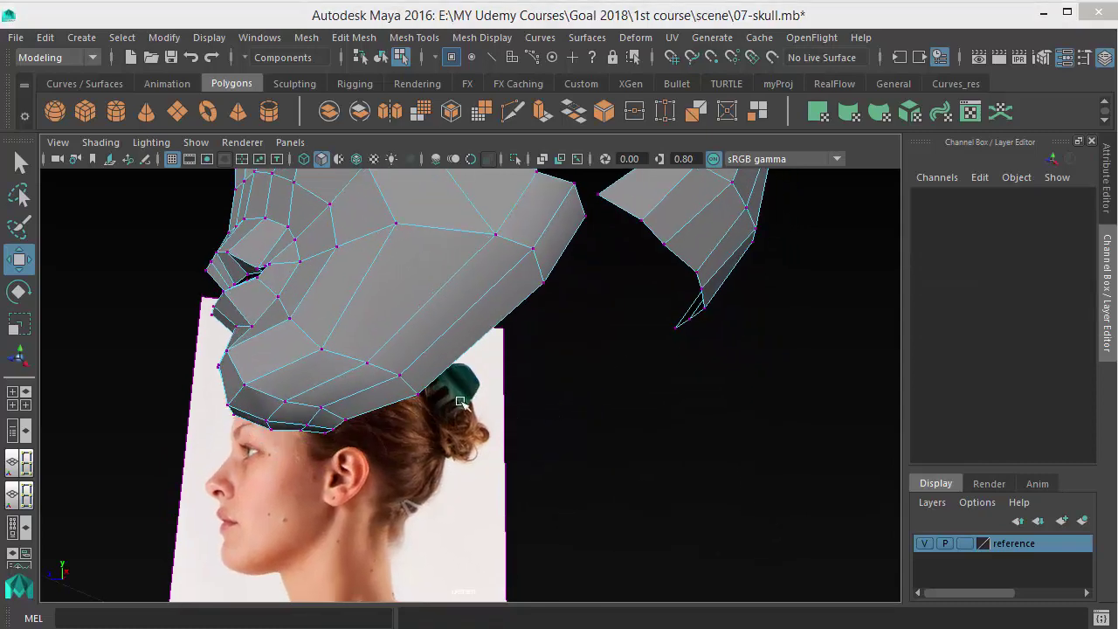
key(space)
key(space)
alt+middle_drag(547, 477, 284, 317)
alt+middle_drag(189, 189, 529, 489)
alt+middle_drag(309, 488, 593, 391)
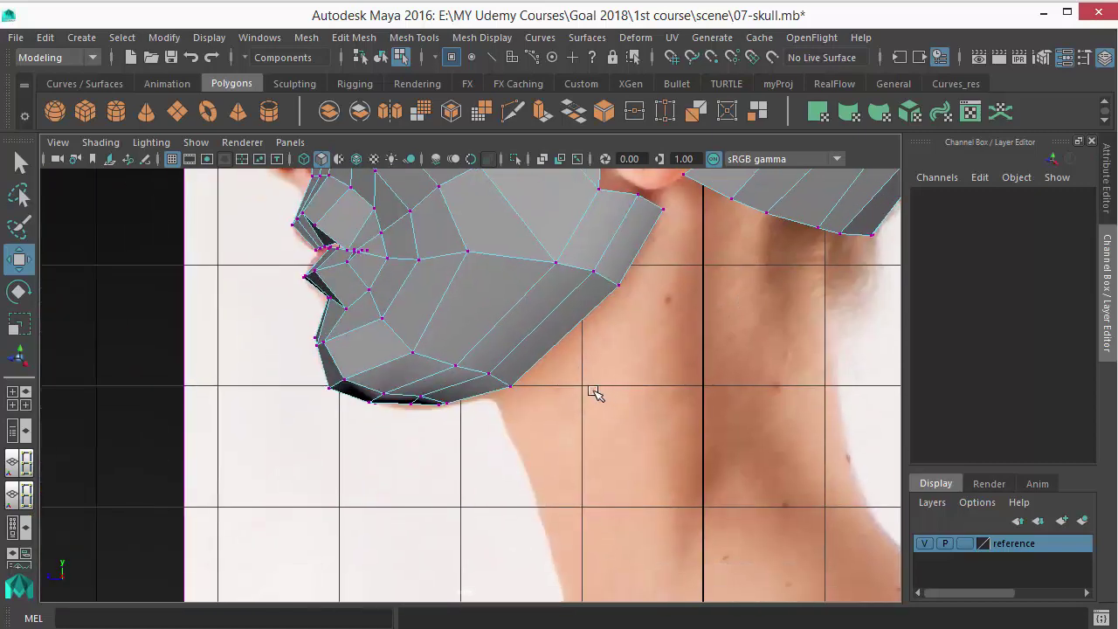
drag(512, 393, 530, 372)
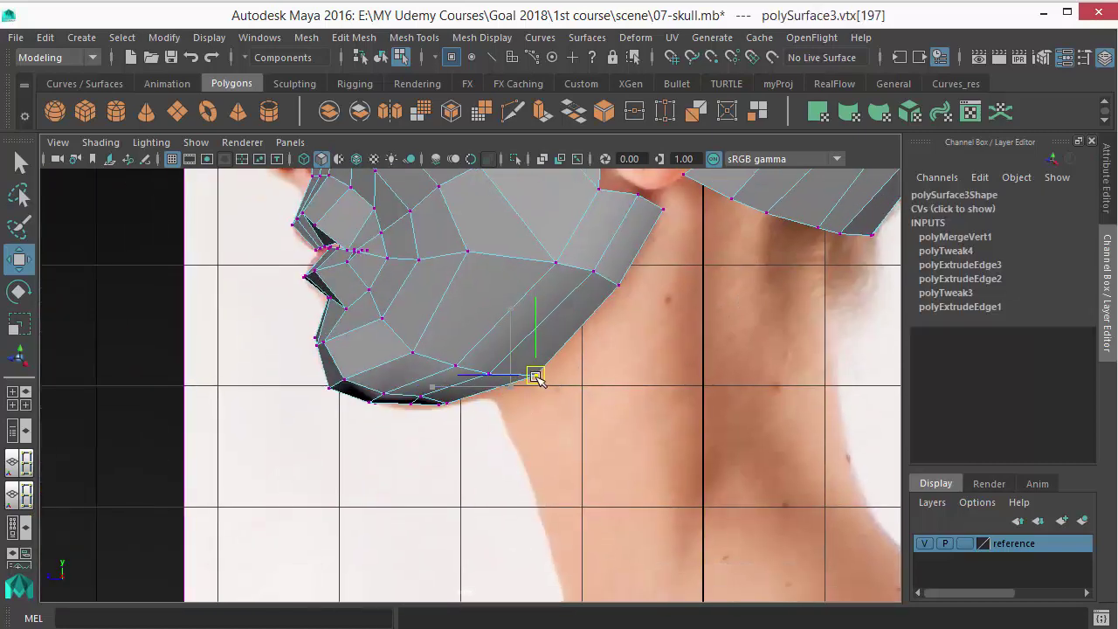
drag(409, 388, 471, 412)
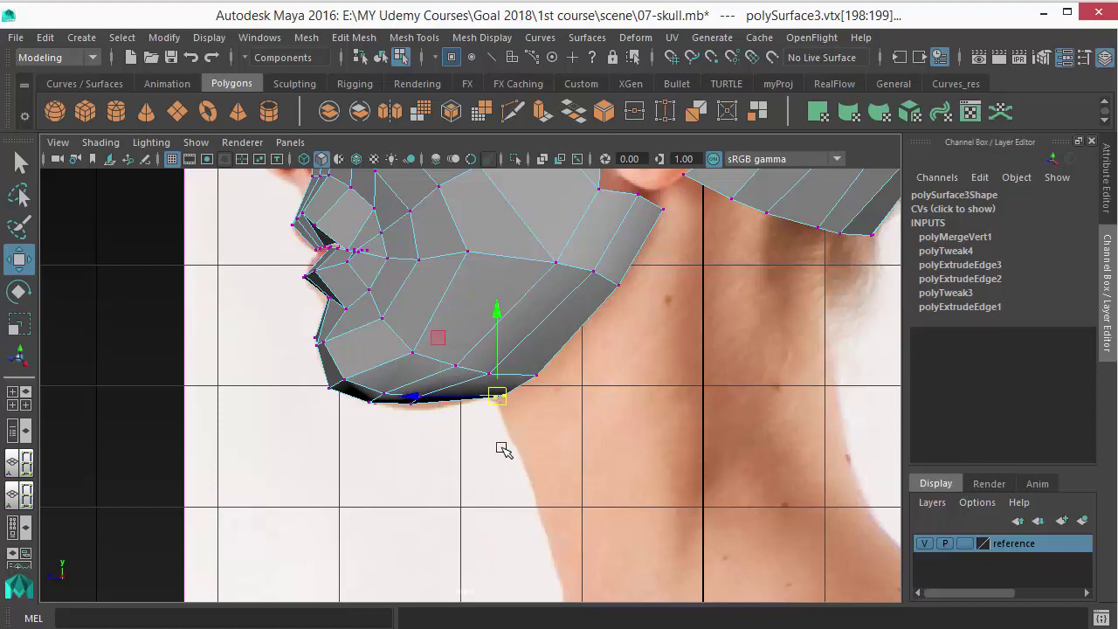
Move the inner row of vertices under the chin slightly back to follow the reference's chin outline.
key(4)
drag(428, 395, 399, 415)
drag(425, 398, 432, 402)
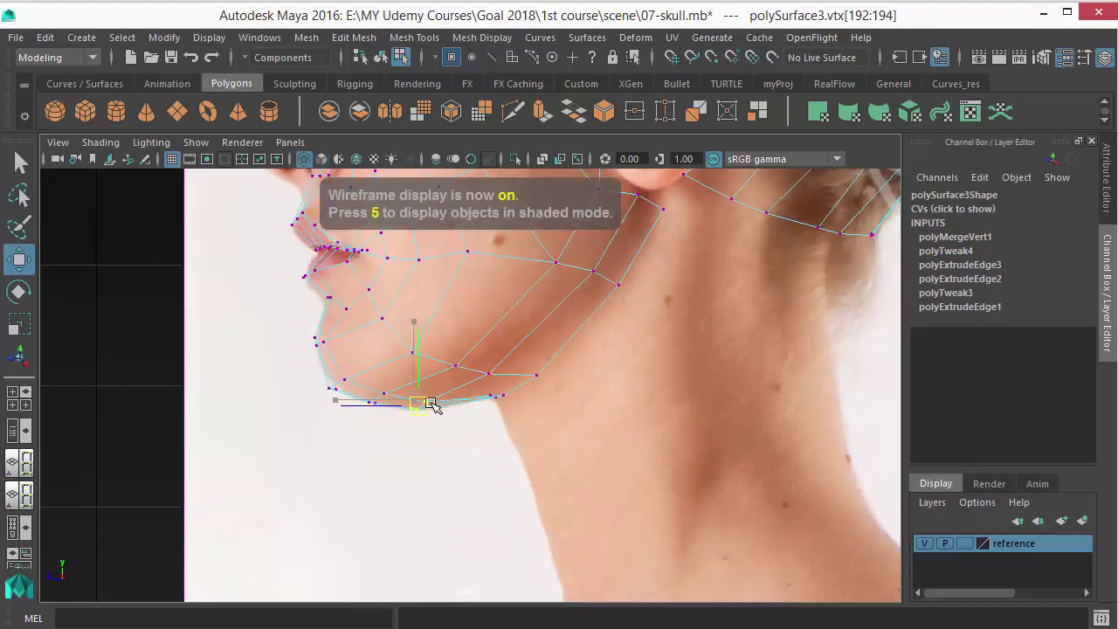
key(5)
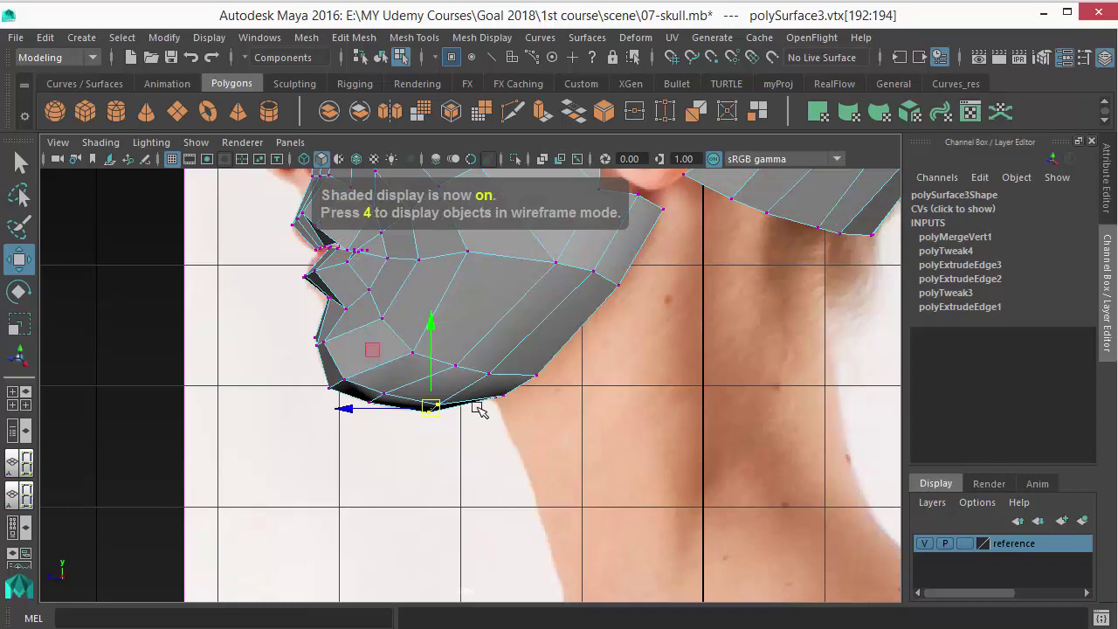
key(4)
key(5)
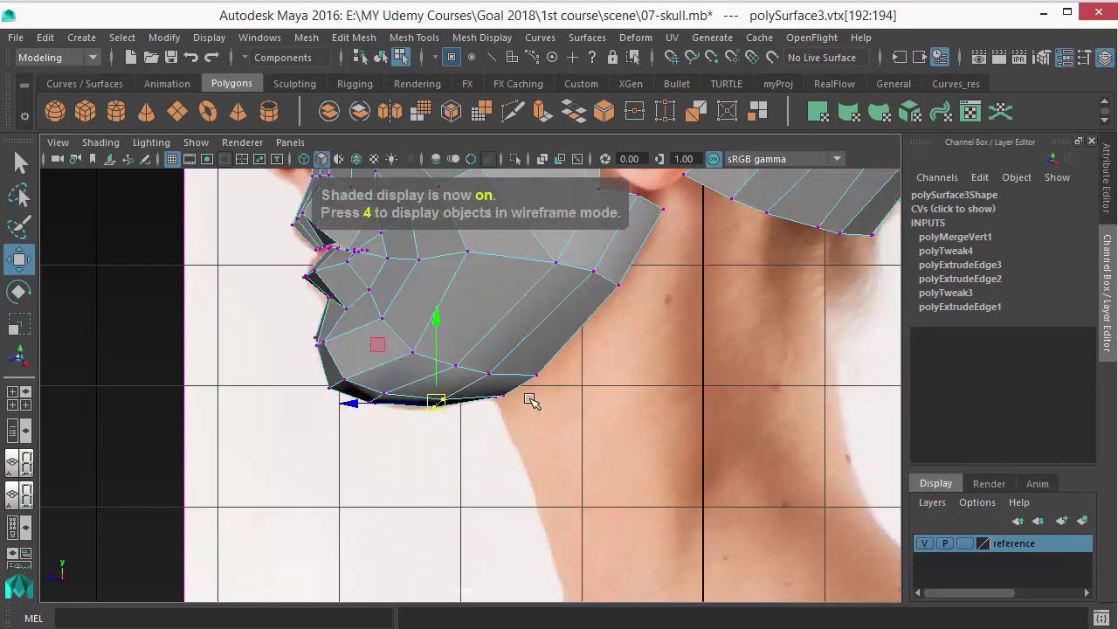
Examine the chin underside and the open jaw border in shaded display from the perspective and side views.
key(4)
key(5)
key(space)
drag(655, 433, 653, 337)
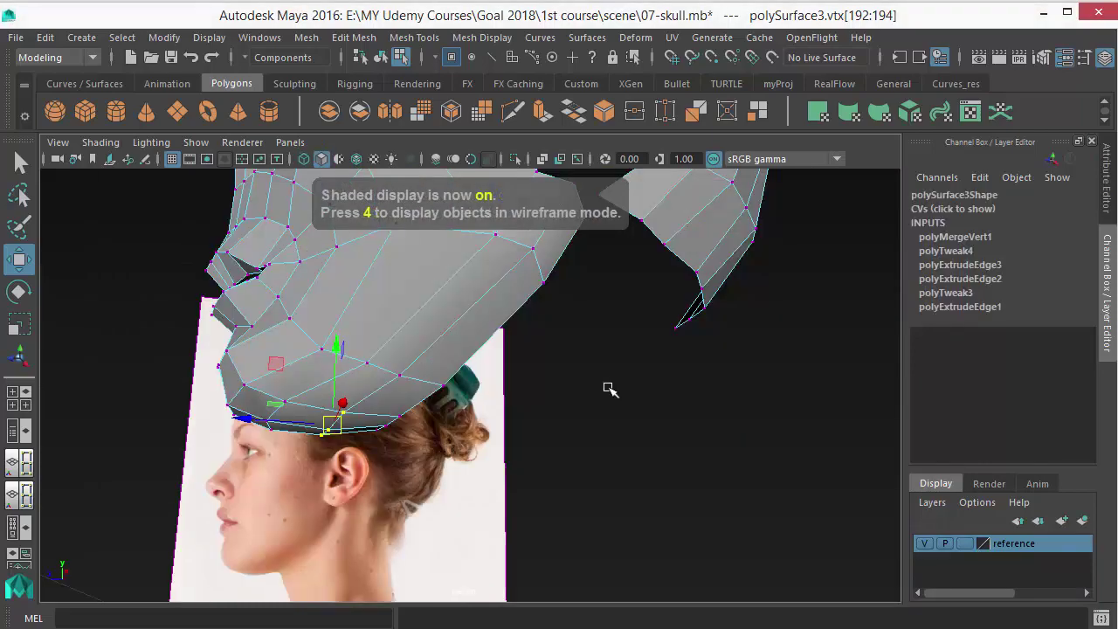
alt+drag(610, 390, 425, 401)
alt+drag(425, 402, 344, 430)
alt+drag(421, 429, 552, 402)
key(space)
drag(590, 366, 698, 352)
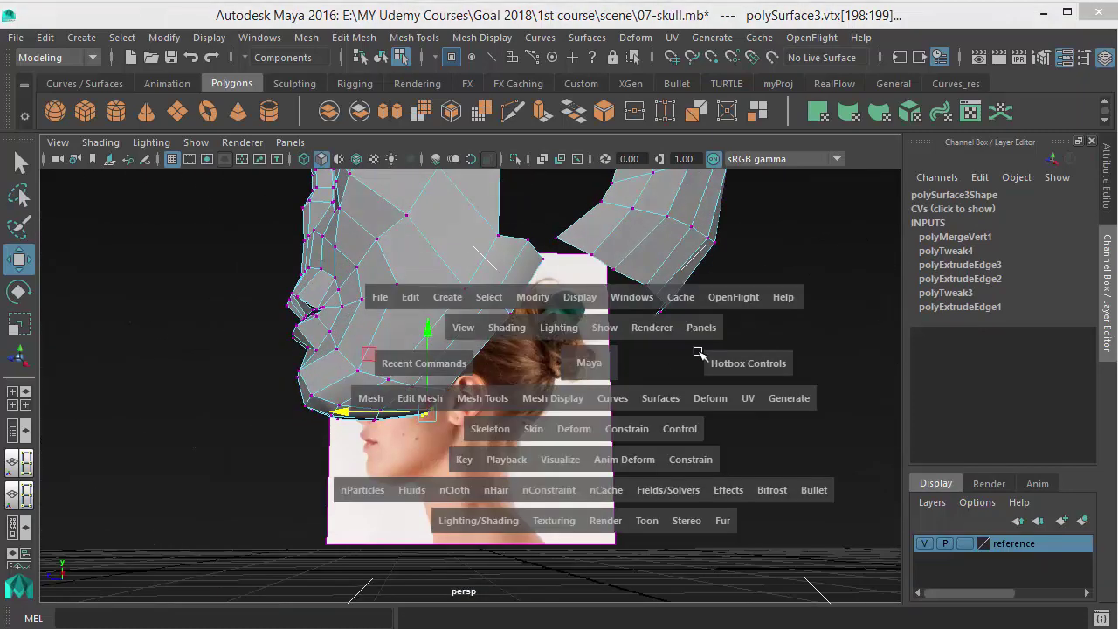
Extrude the lower border edges behind the ear and move the new strip down and forward to the jaw's rear corner.
alt+middle_drag(514, 463, 336, 582)
key(q)
right_drag(611, 300, 609, 100)
alt+middle_drag(531, 354, 524, 378)
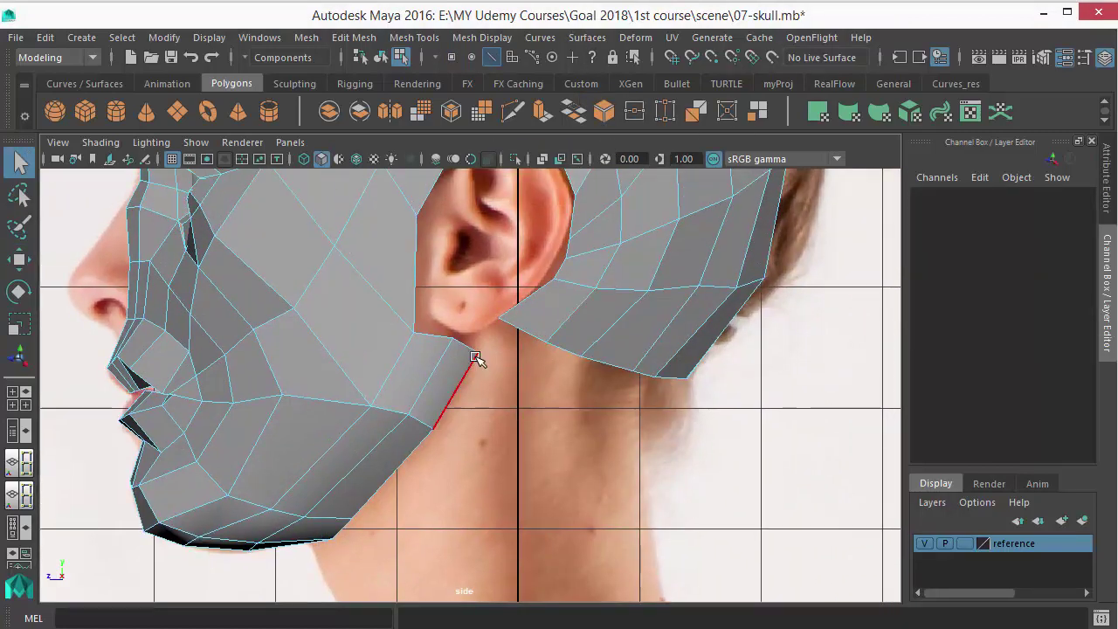
click(512, 328)
key(space)
drag(696, 407, 708, 343)
alt+drag(548, 372, 629, 332)
click(644, 227)
key(space)
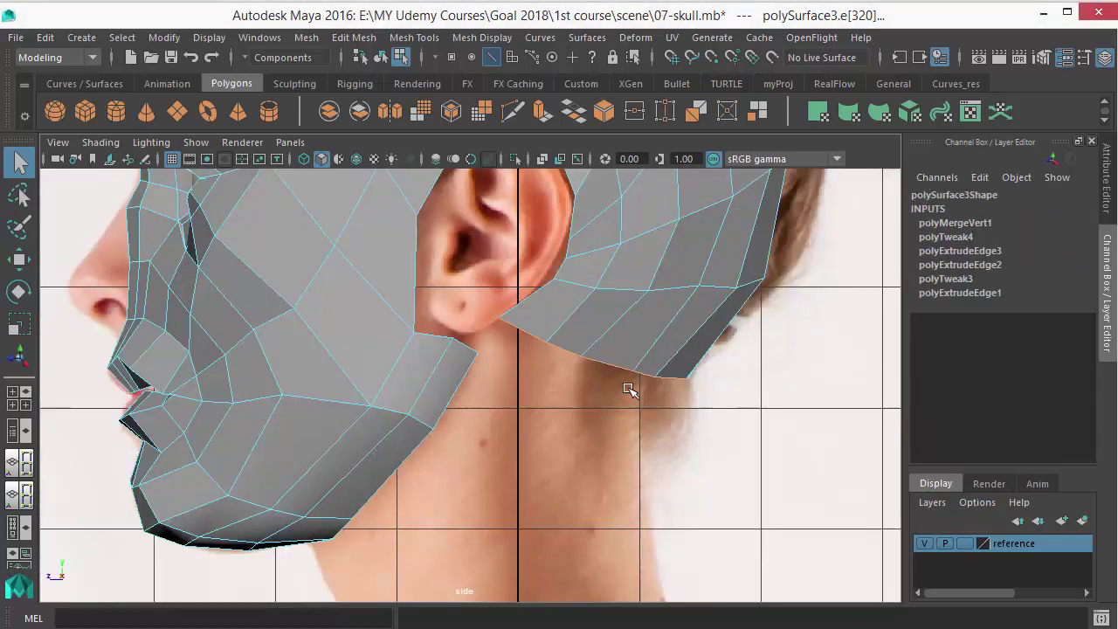
shift+right_click(614, 342)
shift+right_drag(614, 343, 607, 420)
key(w)
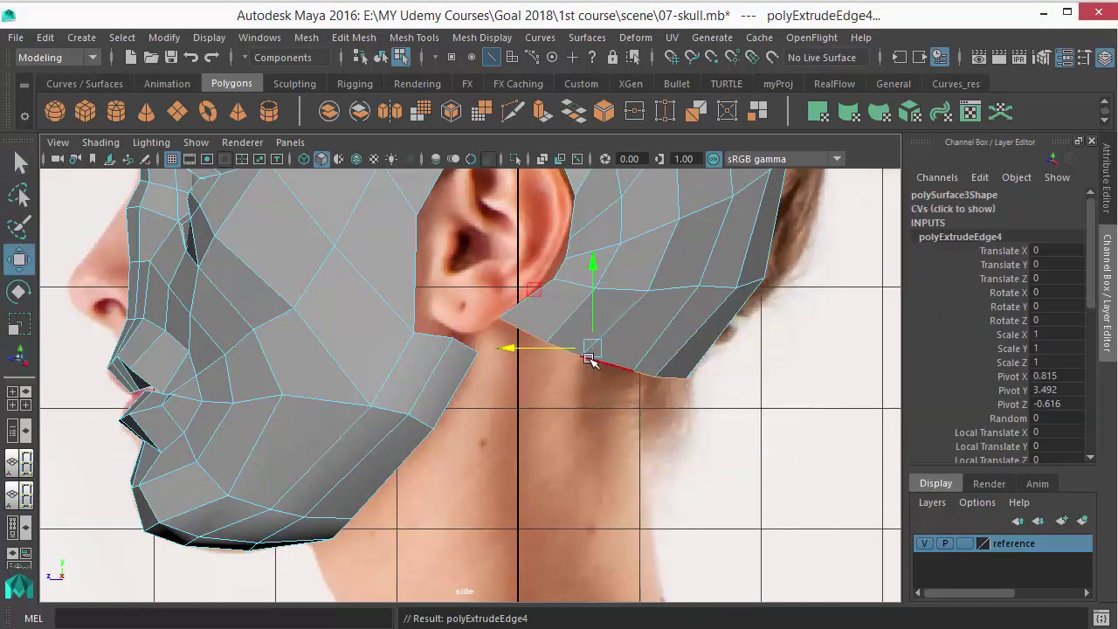
drag(590, 355, 530, 469)
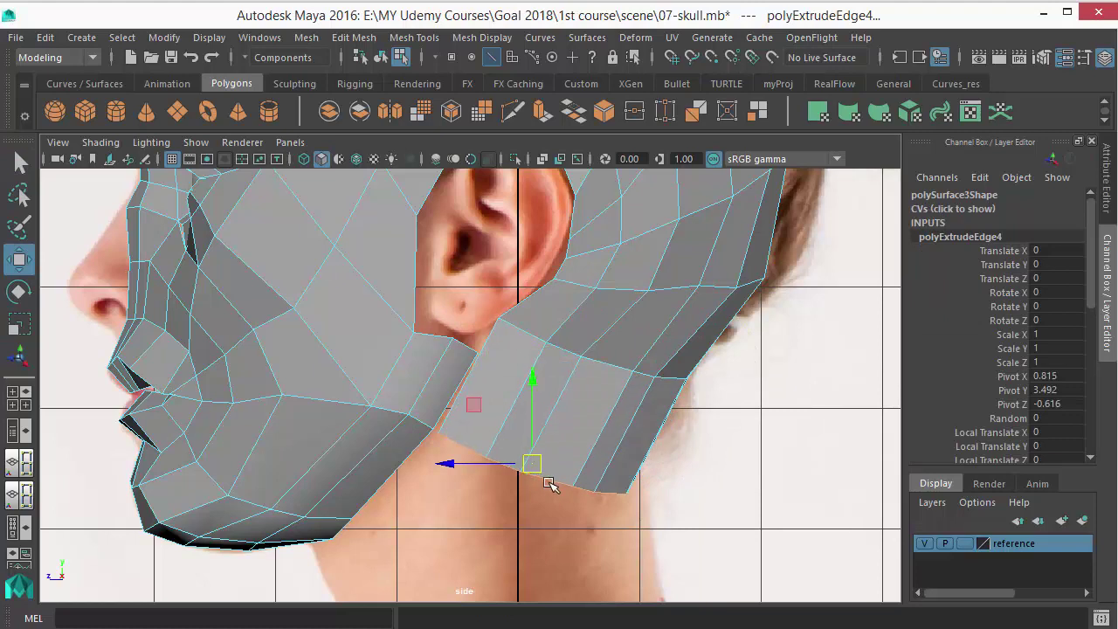
Merge the overlapping vertex pairs where the extruded strip behind the ear meets the rear edge of the jaw.
right_drag(541, 307, 462, 282)
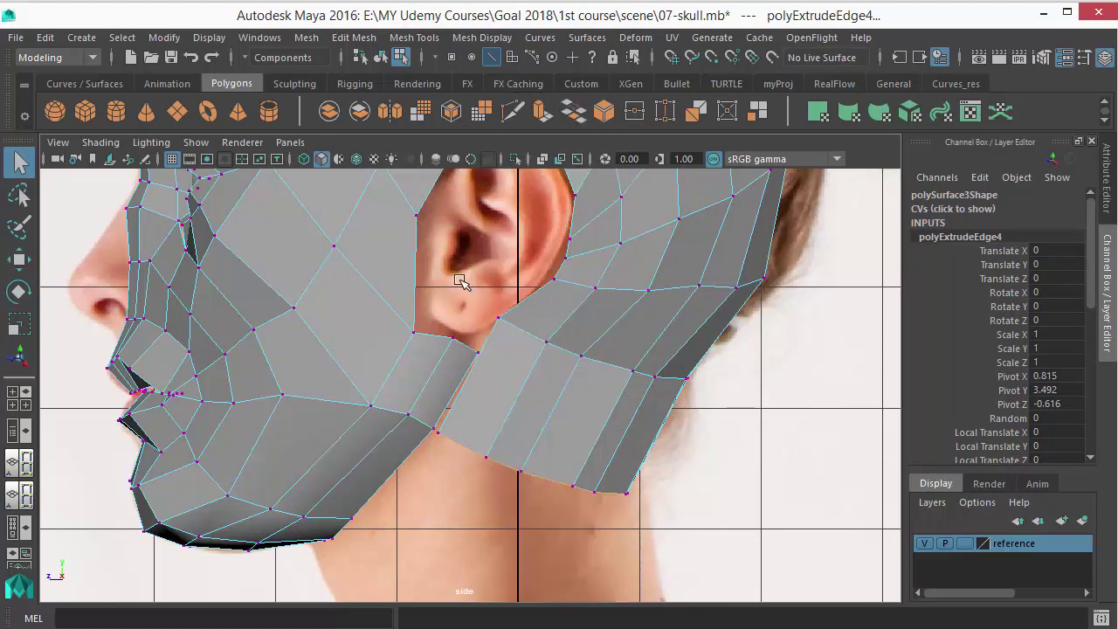
drag(504, 358, 512, 371)
shift+right_drag(514, 374, 517, 257)
alt+right_drag(562, 377, 534, 347)
alt+middle_drag(534, 347, 527, 307)
alt+right_drag(527, 308, 566, 489)
alt+middle_drag(491, 431, 501, 386)
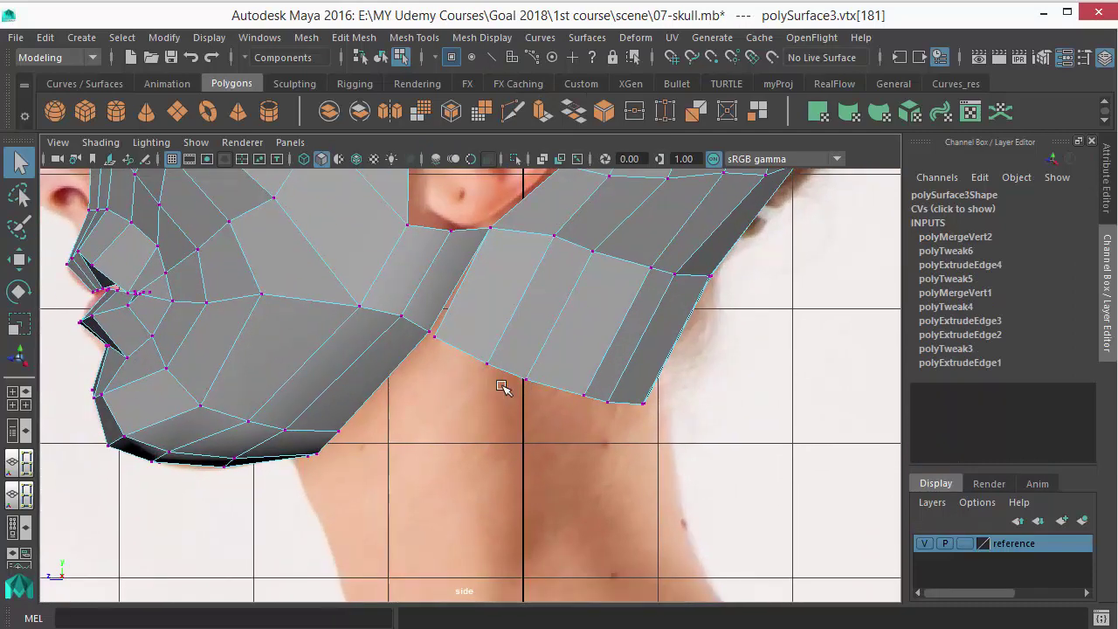
key(g)
key(space)
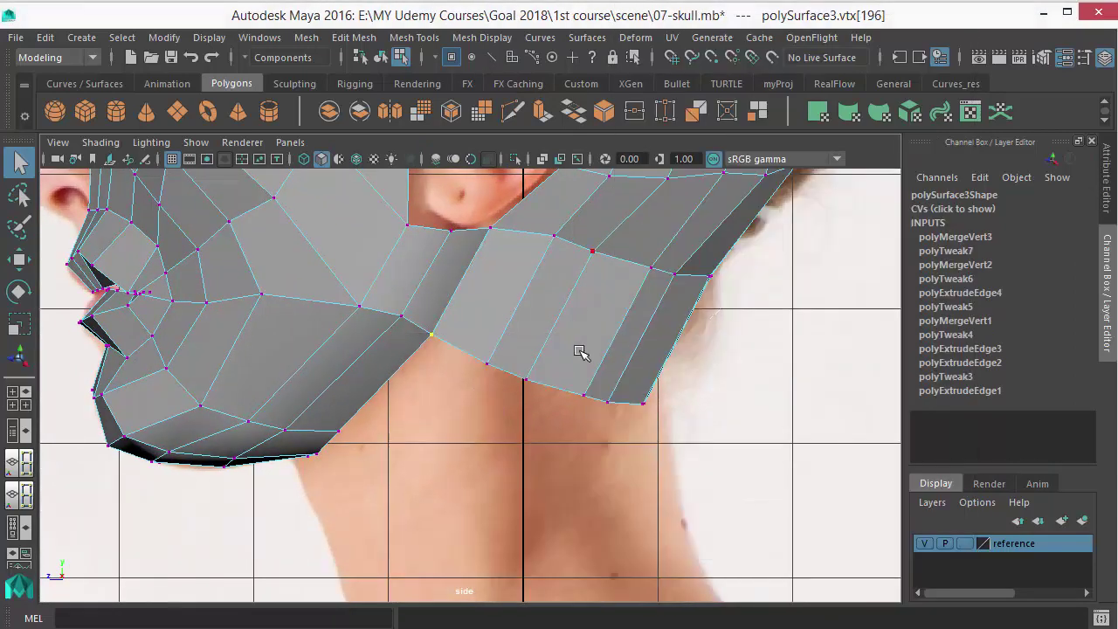
alt+drag(582, 352, 667, 307)
key(space)
drag(609, 412, 593, 244)
alt+drag(569, 351, 597, 382)
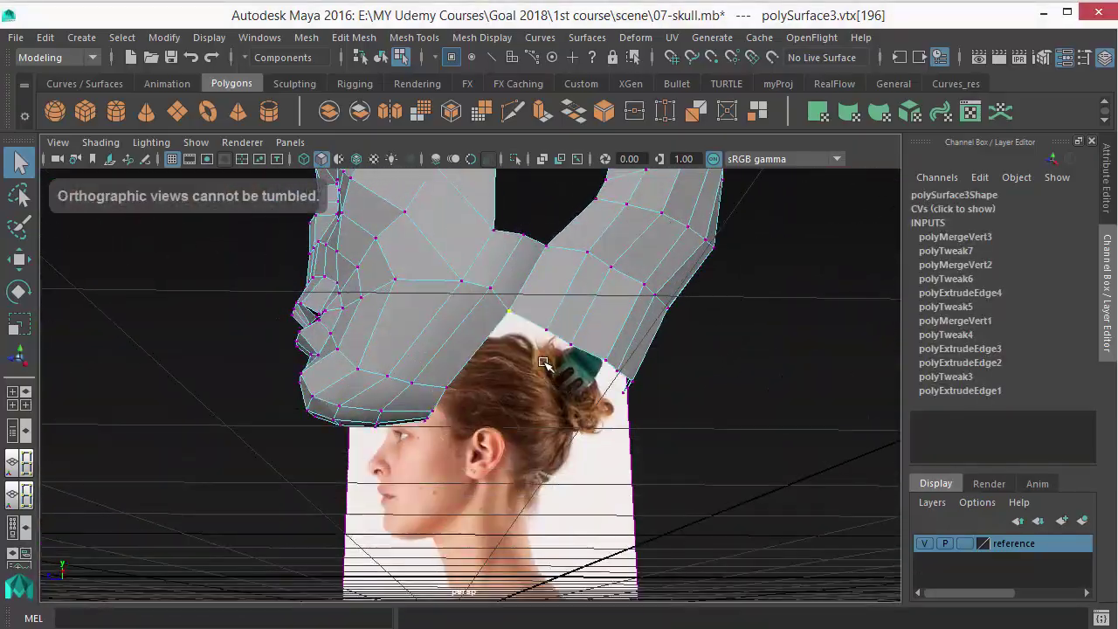
Extrude the open border edges from under the chin to the nape and move them down and back along the neck.
key(space)
drag(689, 375, 556, 360)
right_drag(554, 358, 554, 105)
alt+middle_drag(545, 350, 559, 284)
key(space)
drag(602, 301, 434, 430)
click(409, 431)
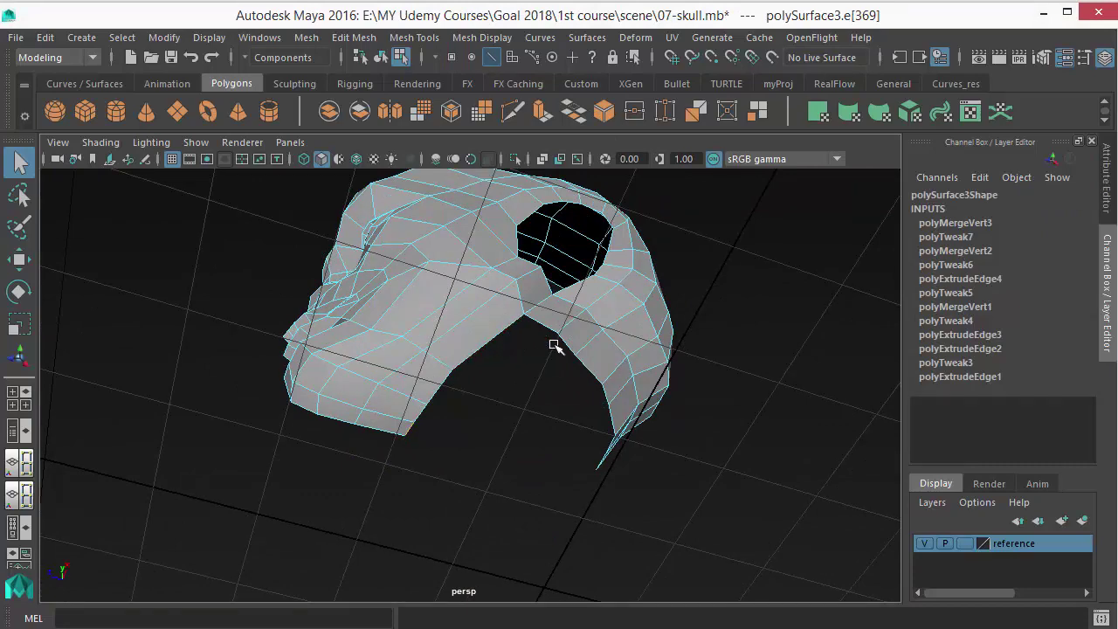
alt+drag(554, 346, 643, 383)
click(644, 368)
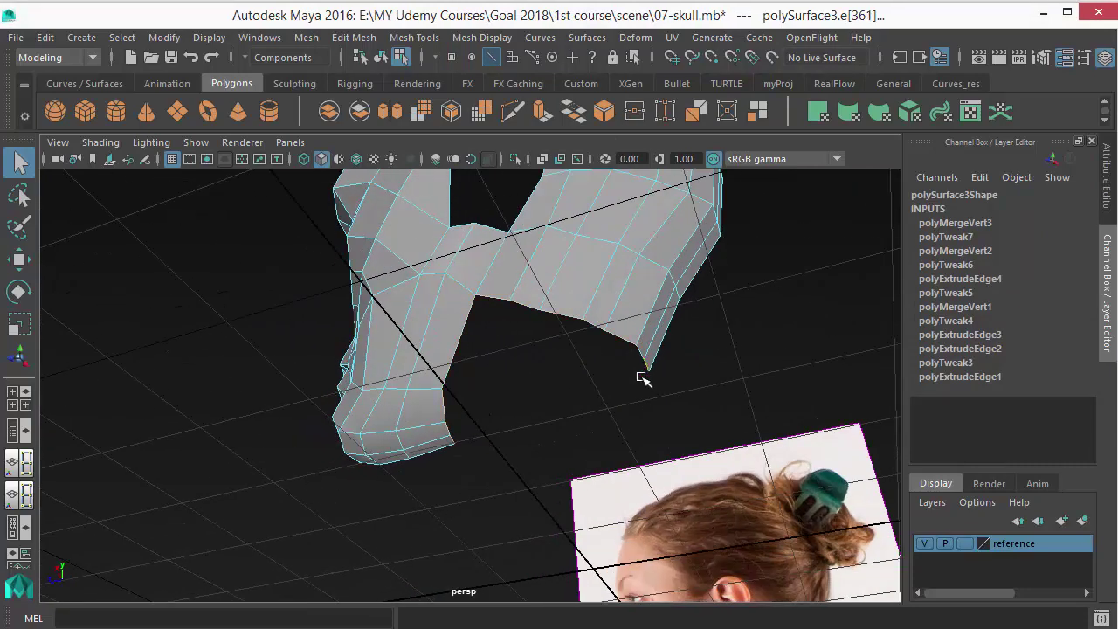
shift+right_drag(589, 263, 618, 436)
click(619, 437)
key(space)
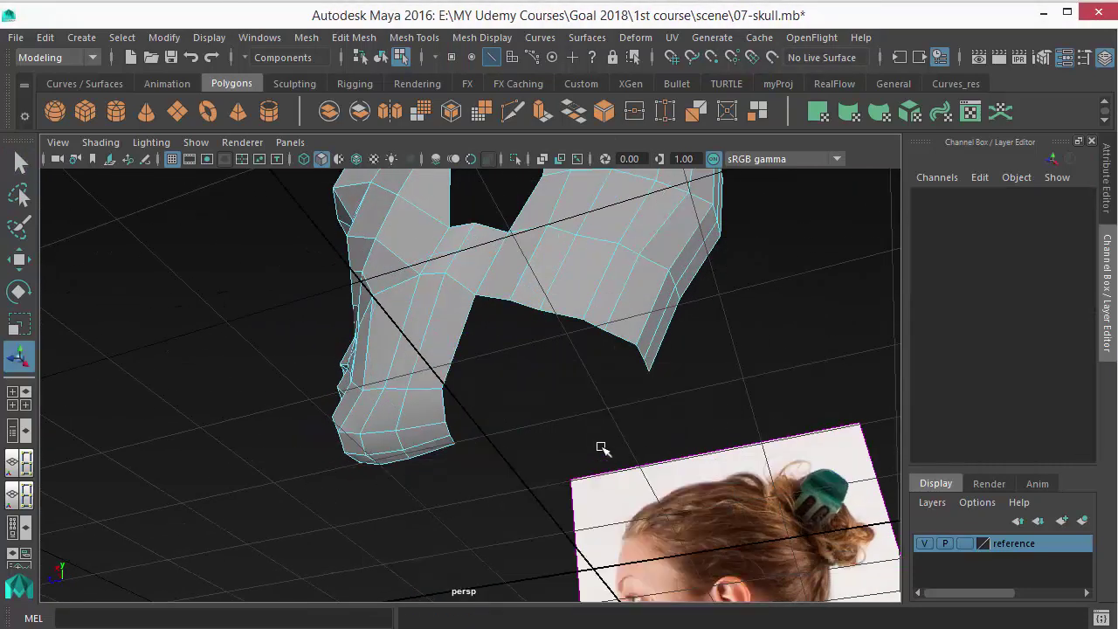
key(ctrl+z)
key(space)
drag(595, 407, 676, 434)
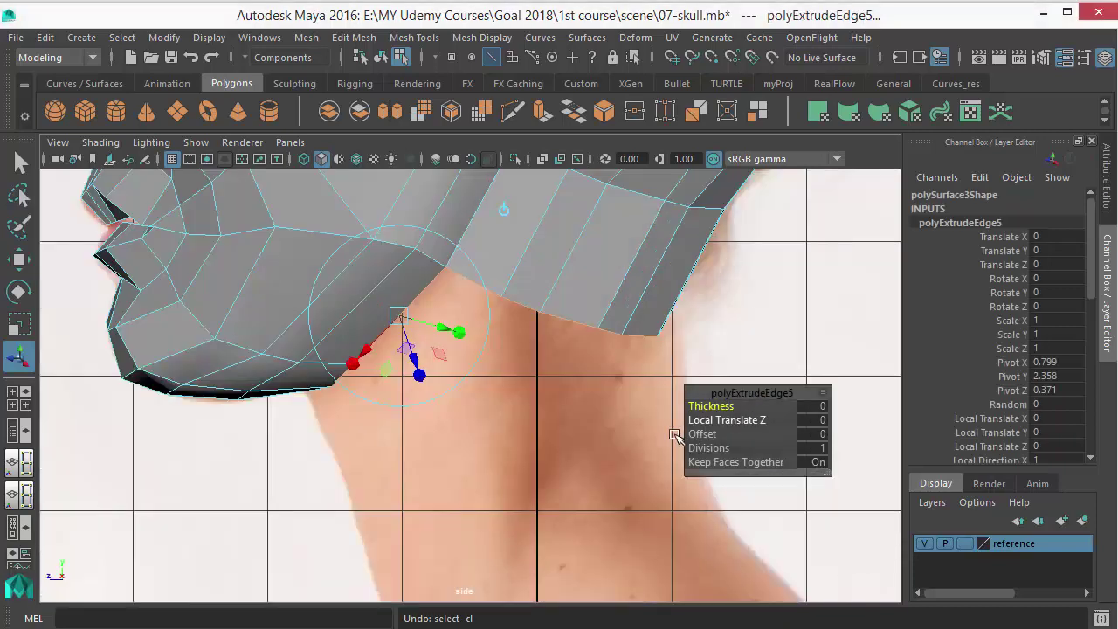
key(w)
drag(486, 327, 539, 517)
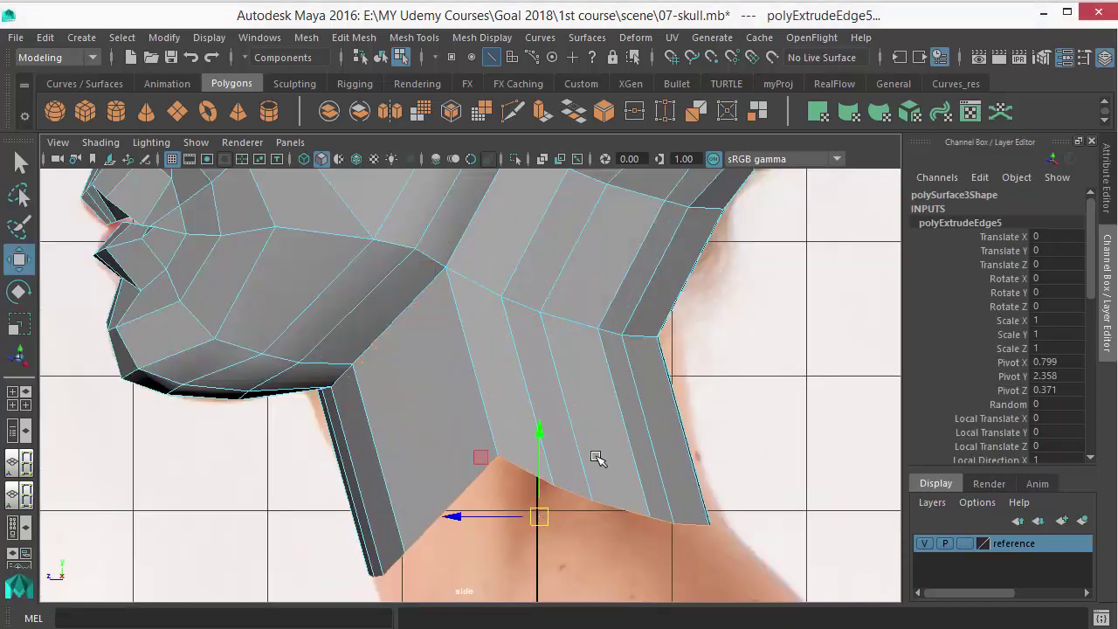
Lower the extruded border further toward the base of the neck in the side reference.
alt+right_drag(596, 458, 522, 398)
alt+middle_drag(522, 398, 506, 334)
scroll(507, 336, down, 3)
drag(512, 440, 524, 486)
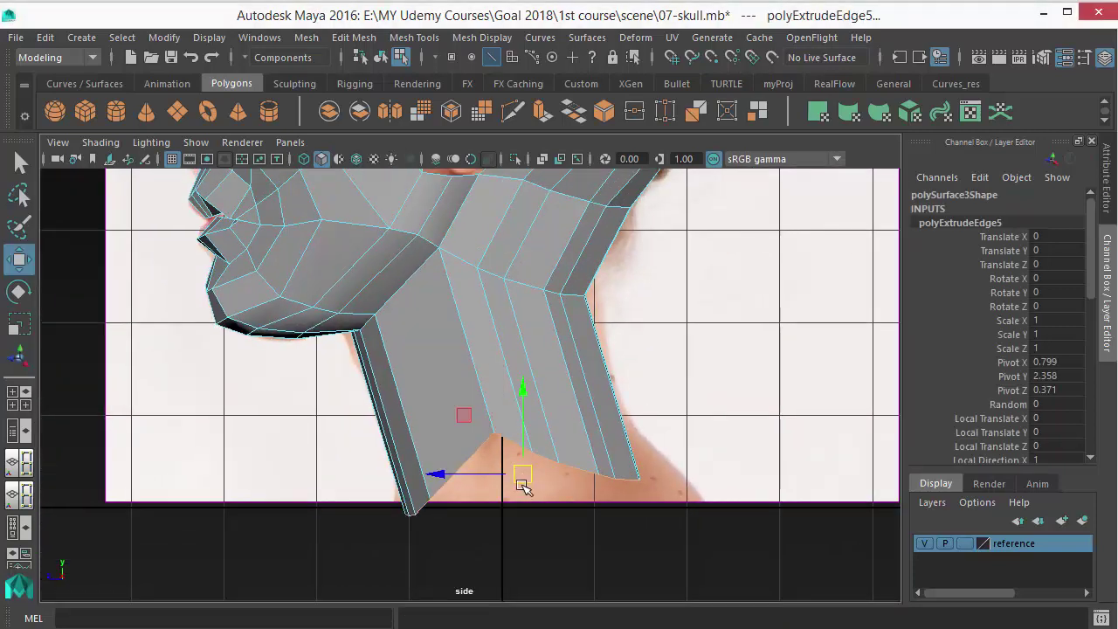
Move the raised vertex in the middle of the neck's lower border down to even out the edge.
scroll(602, 424, up, 2)
key(q)
scroll(544, 342, up, 2)
right_drag(474, 289, 395, 151)
scroll(477, 381, up, 1)
click(436, 221)
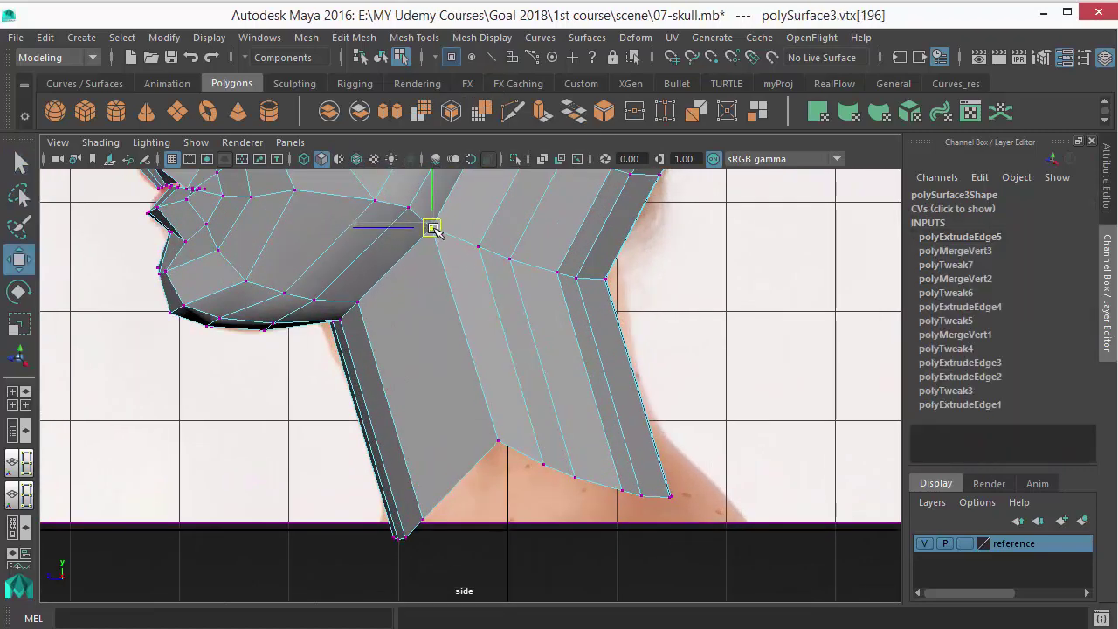
key(4)
drag(476, 418, 509, 472)
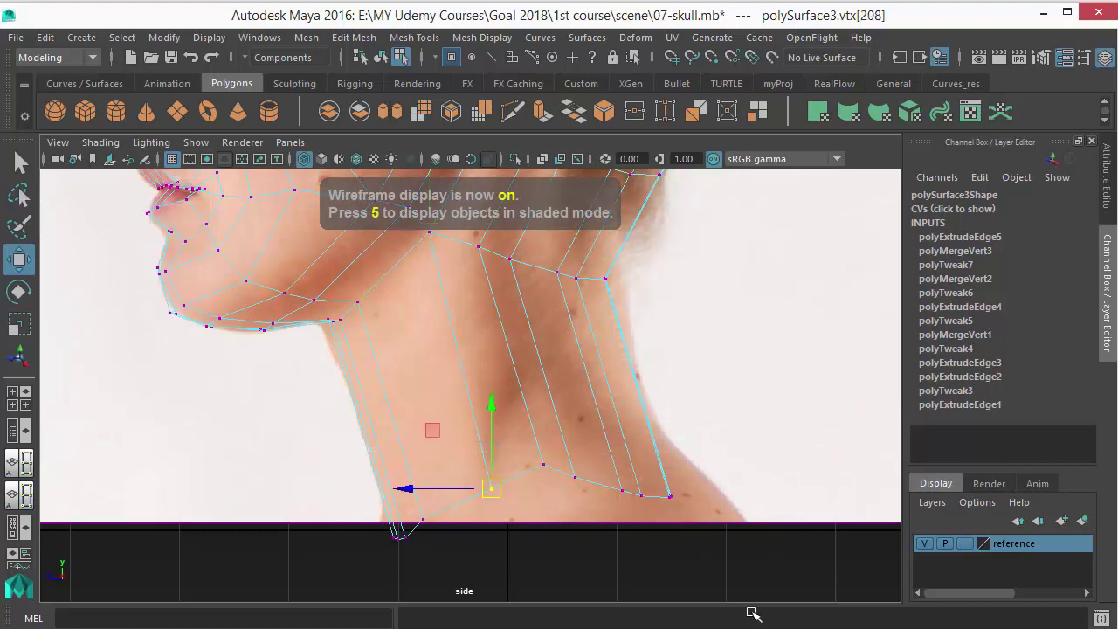
Flatten the neck's bottom row of vertices vertically, then tilt and raise it so it slopes up toward the nape.
drag(351, 430, 754, 614)
key(r)
drag(532, 422, 535, 502)
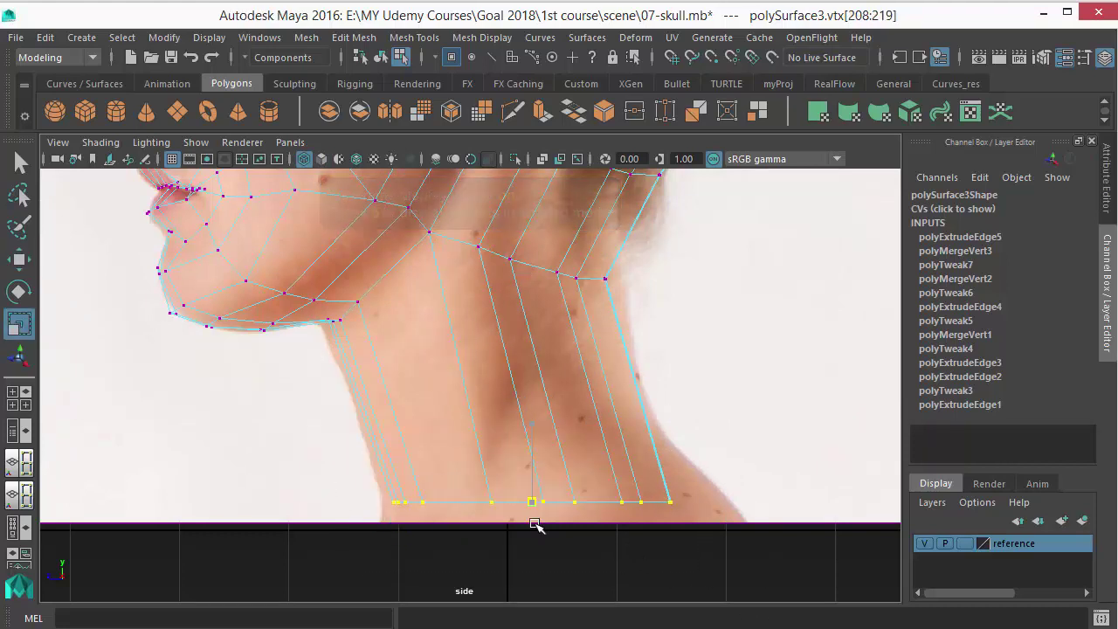
key(e)
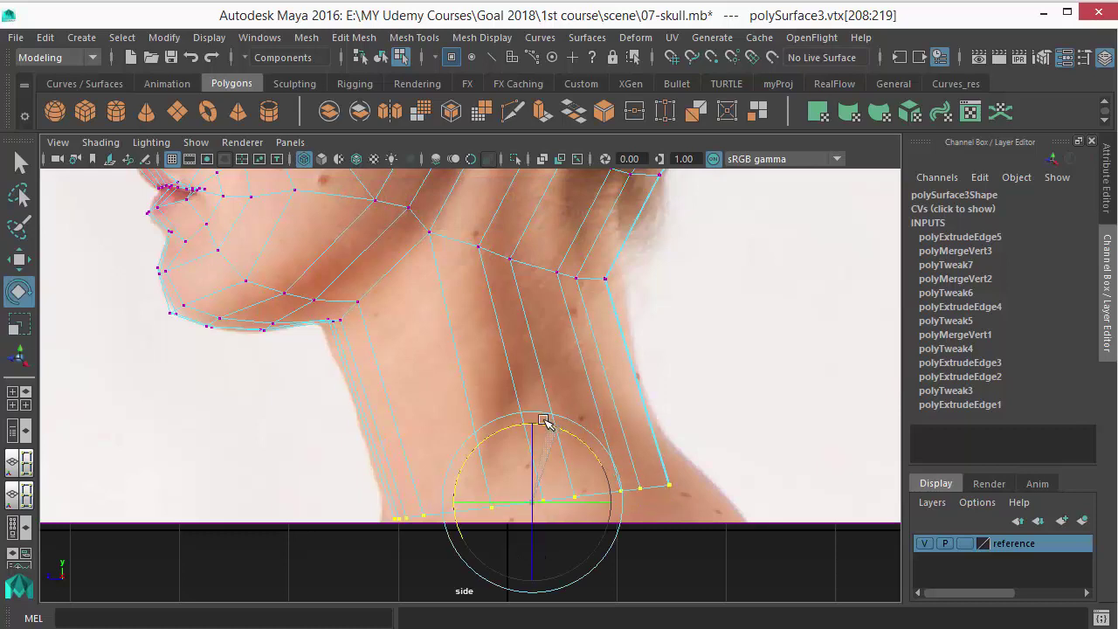
key(w)
drag(532, 487, 525, 469)
Compare the new neck geometry with the front reference in wireframe and shaded display.
scroll(602, 435, down, 3)
scroll(602, 428, up, 1)
key(space)
drag(611, 414, 643, 511)
scroll(608, 372, down, 3)
scroll(605, 370, down, 2)
alt+middle_drag(609, 408, 605, 351)
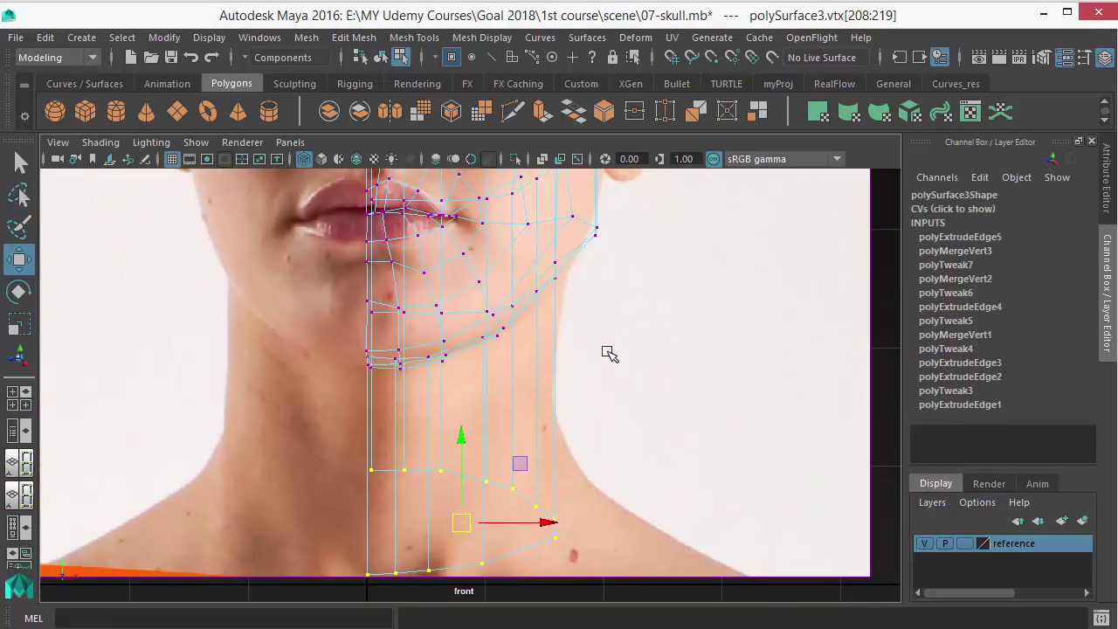
key(5)
key(4)
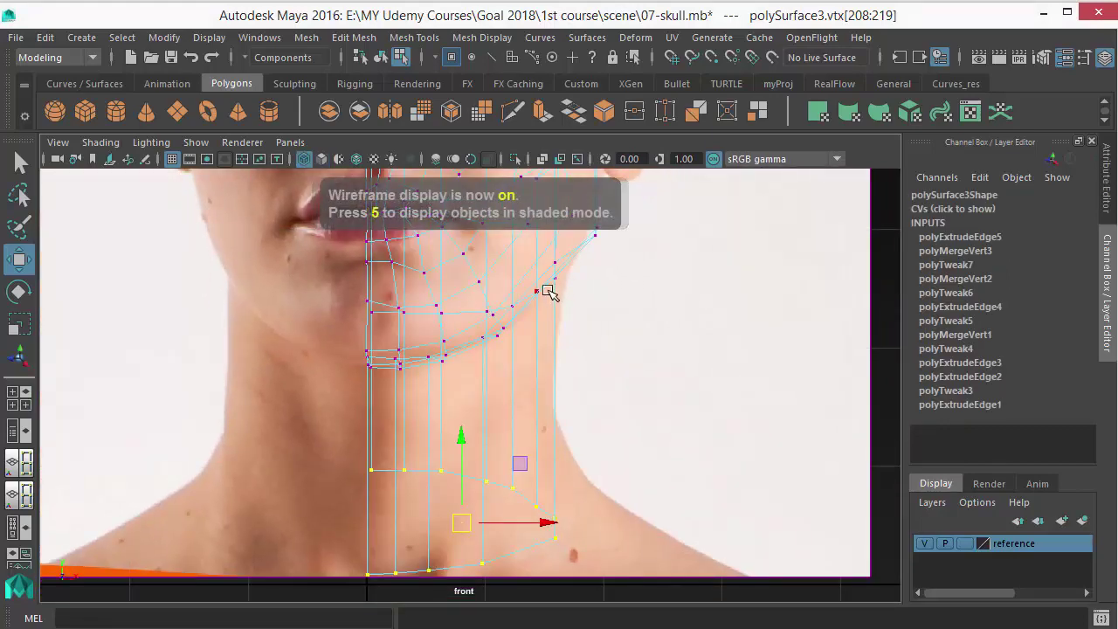
key(5)
scroll(612, 419, down, 2)
key(4)
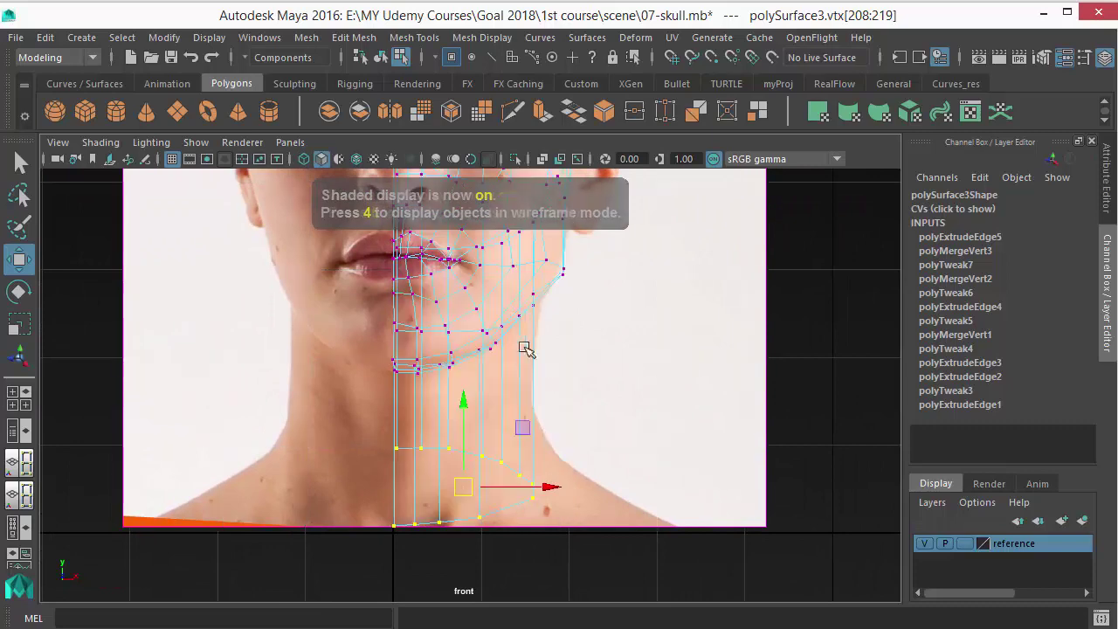
key(5)
key(space)
key(space)
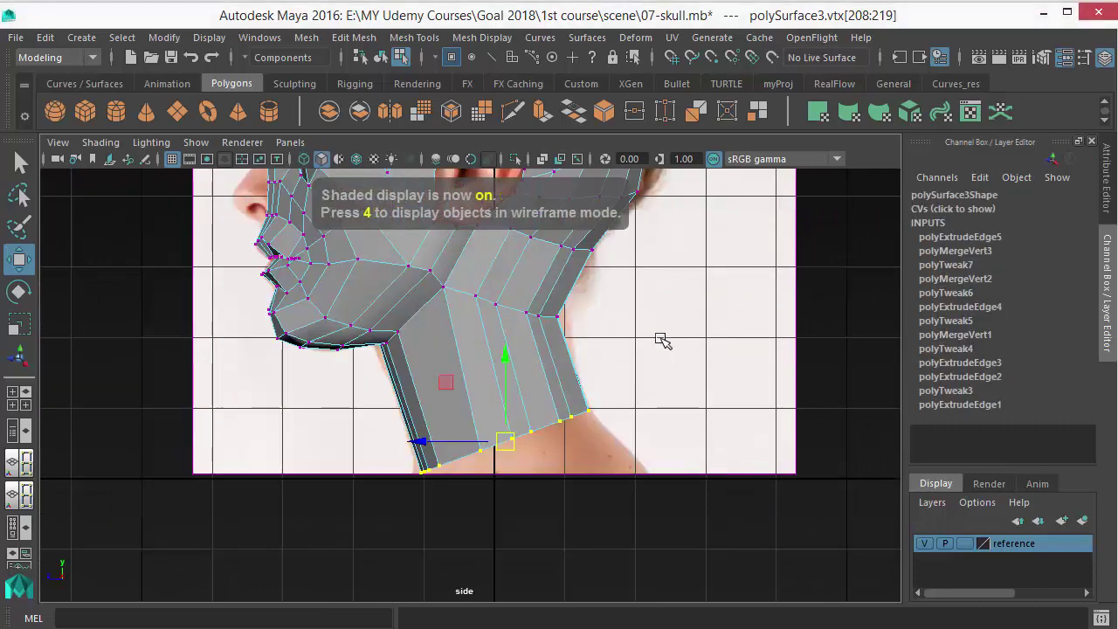
Select one upper and one bottom border vertex on the side of the neck and adjust them along the X axis.
scroll(663, 341, up, 2)
click(509, 311)
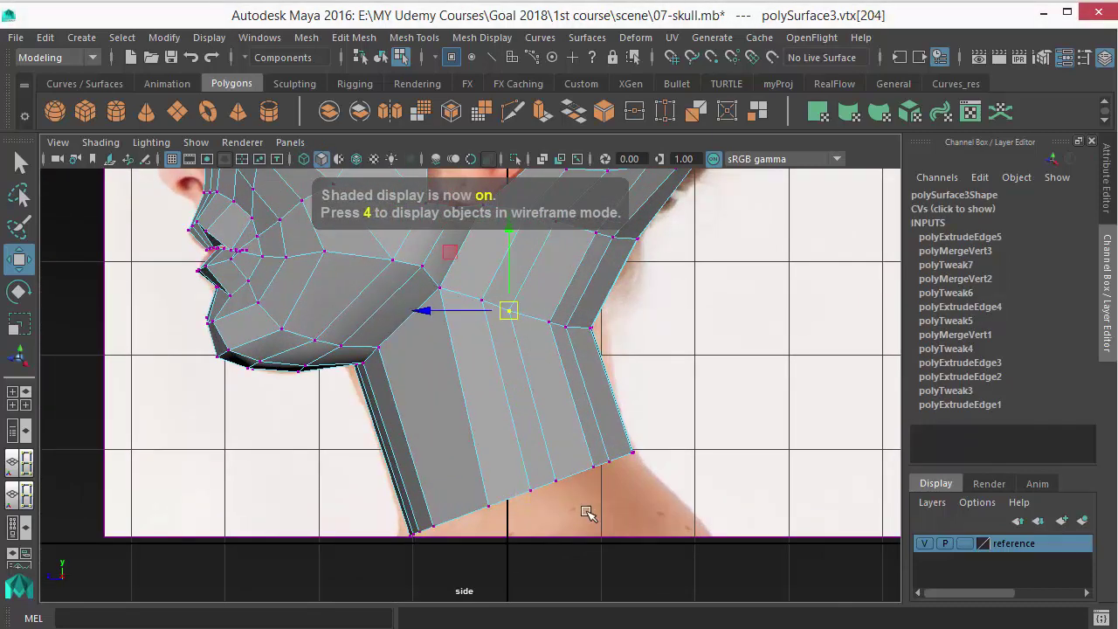
shift+click(555, 478)
key(space)
key(space)
mouse_move(644, 338)
alt+mouse_down()
mouse_move(542, 393)
mouse_move(549, 456)
mouse_move(424, 560)
alt+mouse_up()
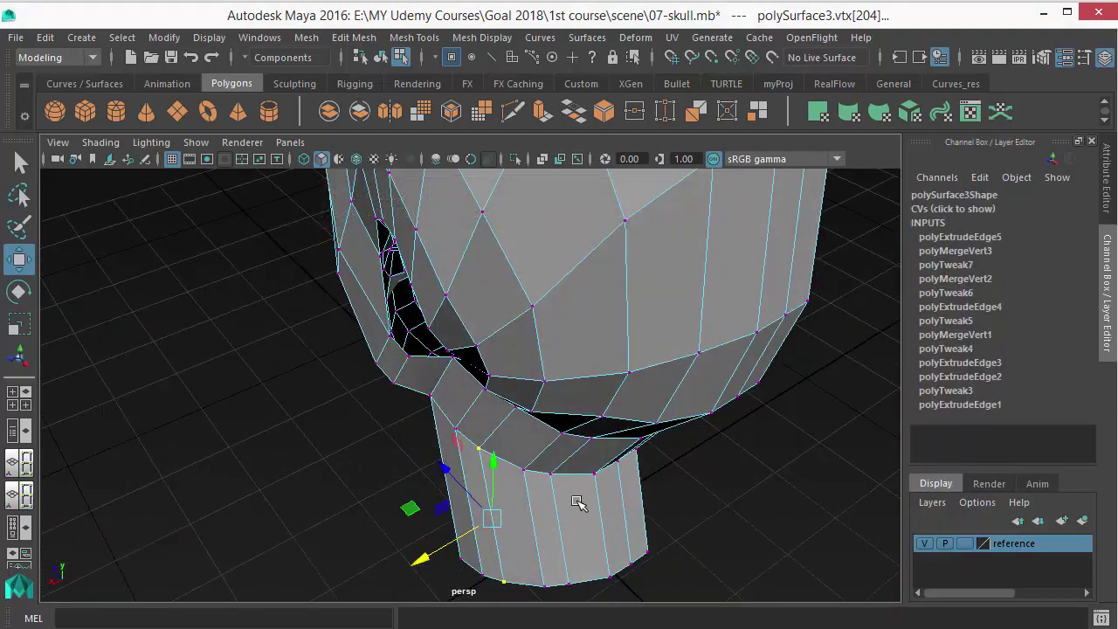
alt+drag(577, 503, 481, 340)
Insert two edge loops around the neck, one just below the jaw and one farther down.
key(q)
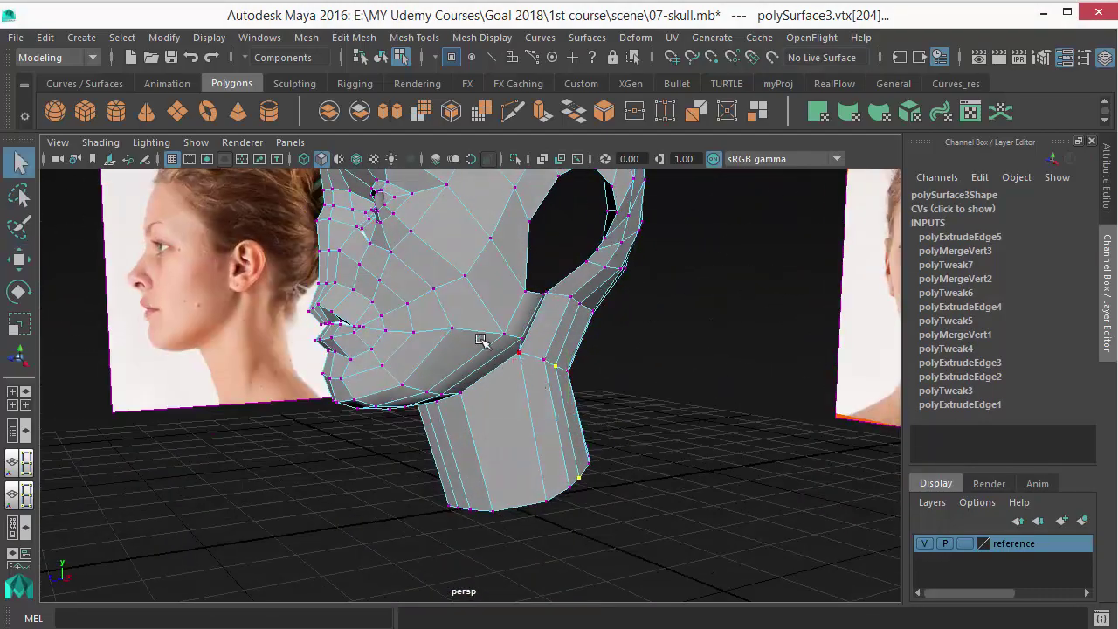
right_drag(481, 341, 516, 328)
click(514, 396)
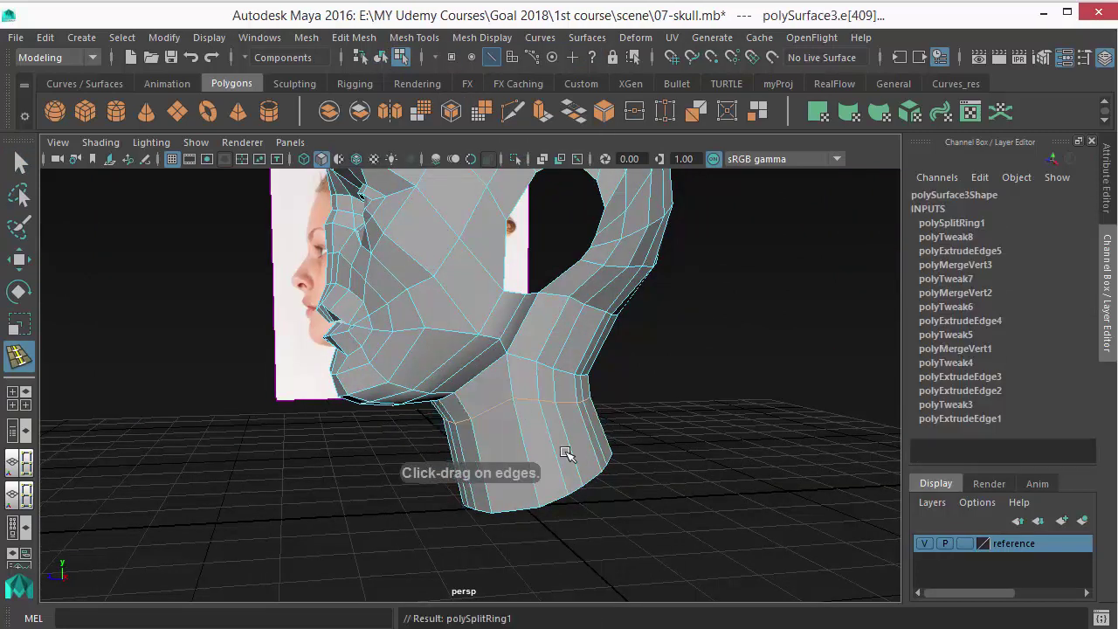
alt+drag(569, 451, 535, 463)
click(522, 455)
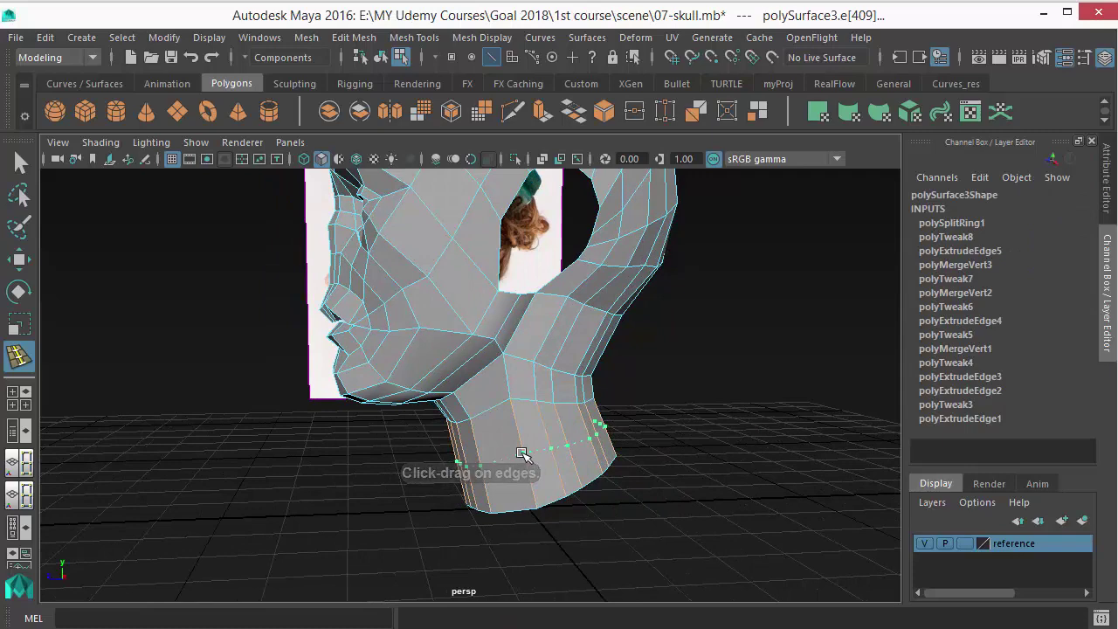
In the side view, move the upper neck loop's front vertices forward onto the throat outline of the reference.
key(space)
drag(629, 484, 725, 467)
key(q)
scroll(438, 393, up, 1)
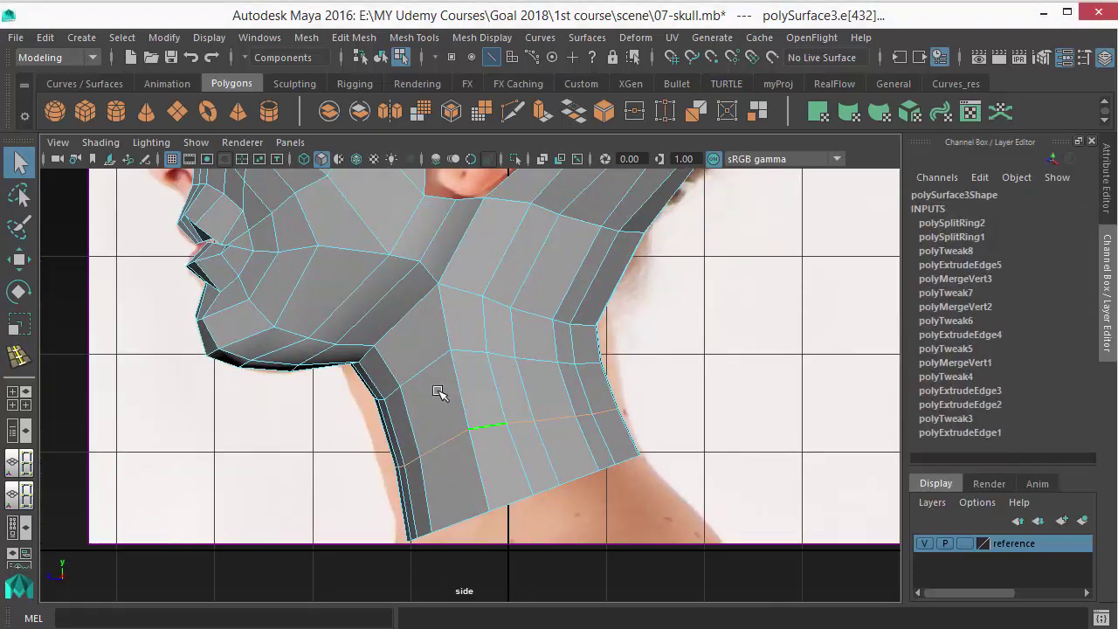
right_drag(393, 231, 344, 190)
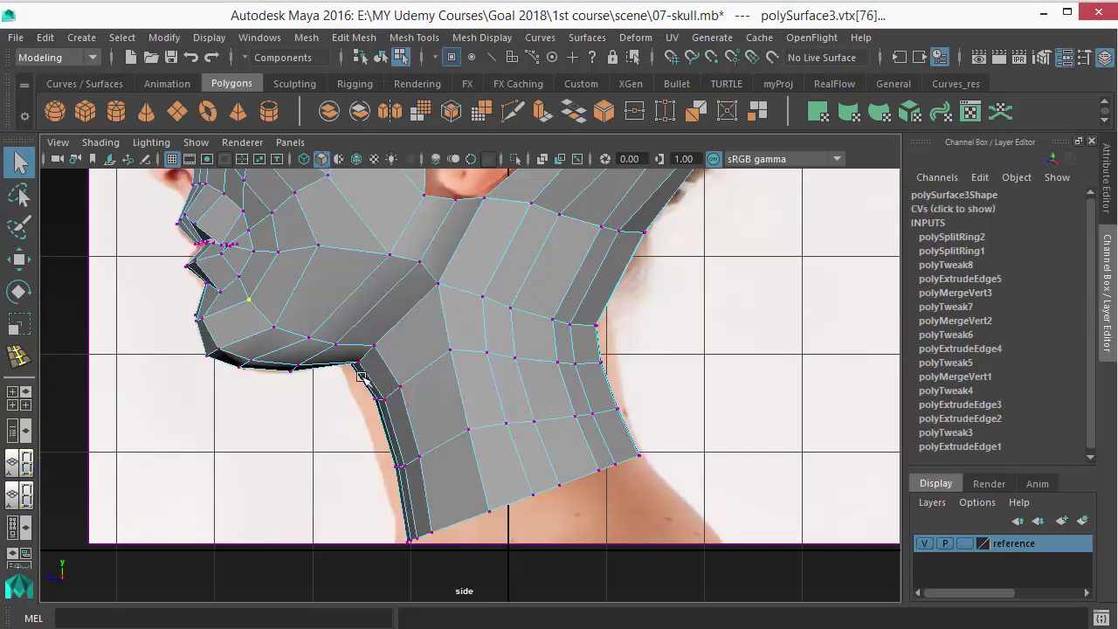
key(w)
drag(419, 417, 367, 405)
key(4)
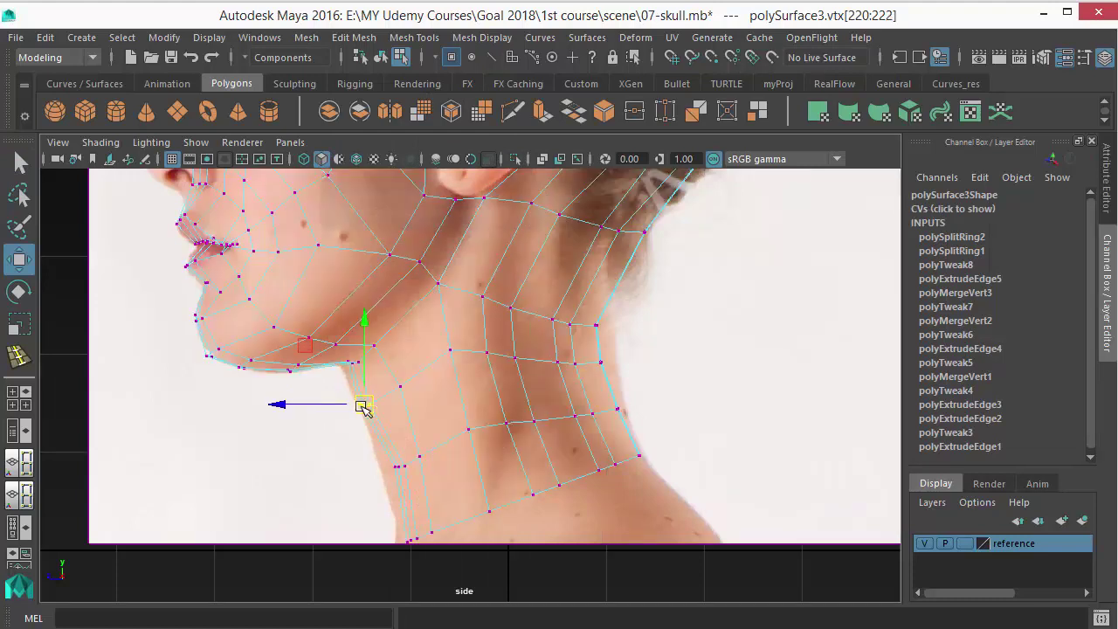
Reposition the vertices where the jaw meets the neck, and move the lower loop's front vertices onto the throat outline.
drag(353, 356, 393, 335)
click(376, 347)
drag(407, 390, 407, 385)
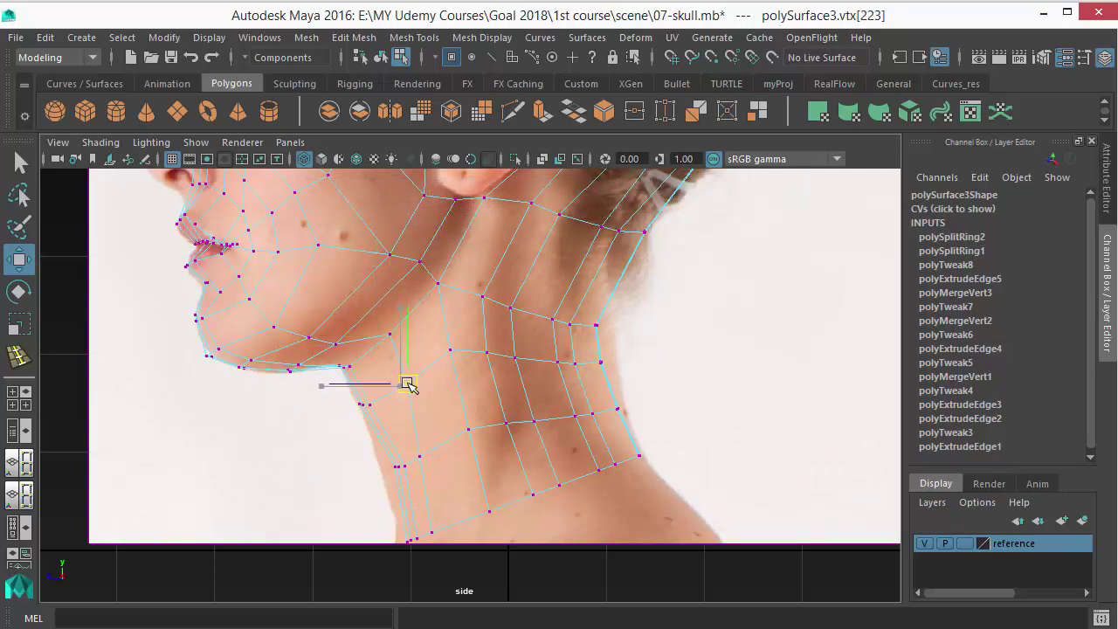
drag(389, 457, 406, 470)
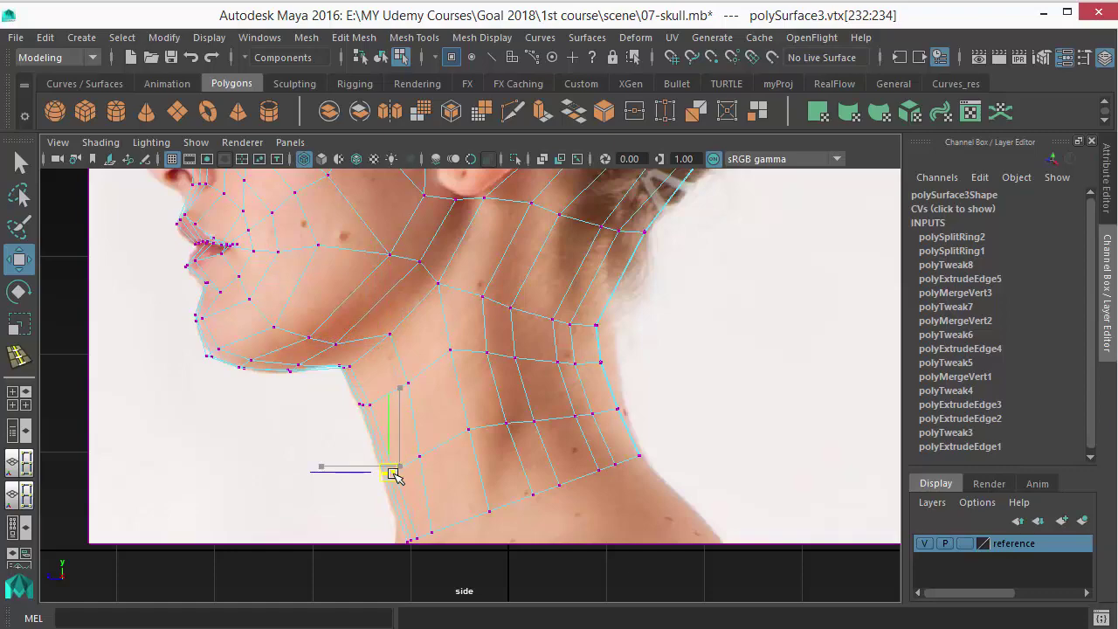
Return to object mode in the shaded perspective view and turn on smooth mesh preview for the head.
alt+right_drag(519, 406, 571, 399)
key(q)
key(space)
drag(571, 400, 582, 335)
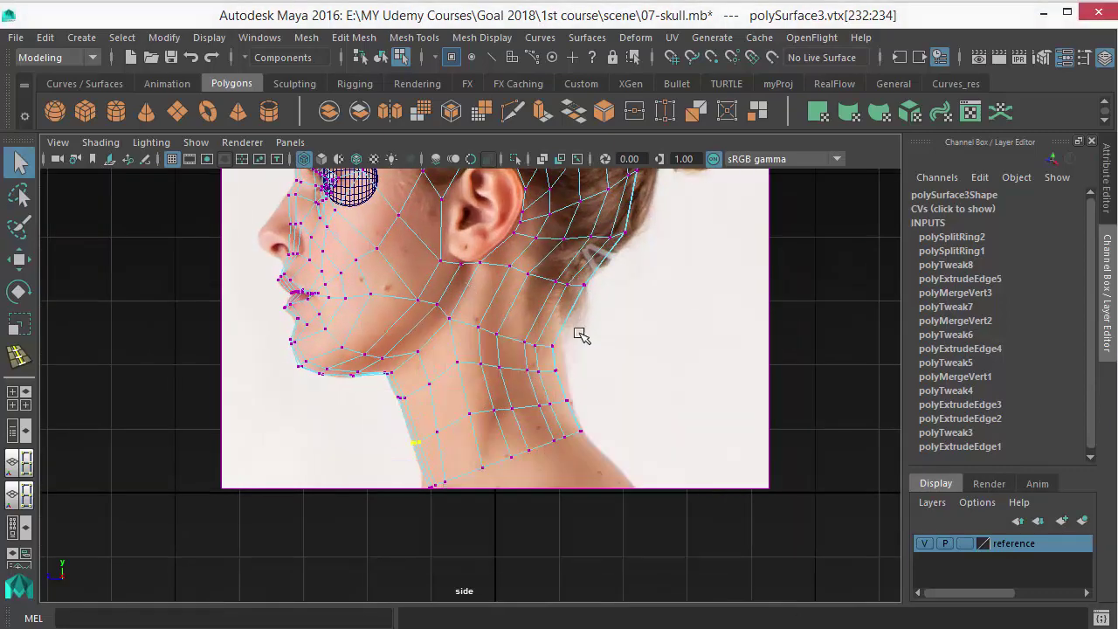
key(5)
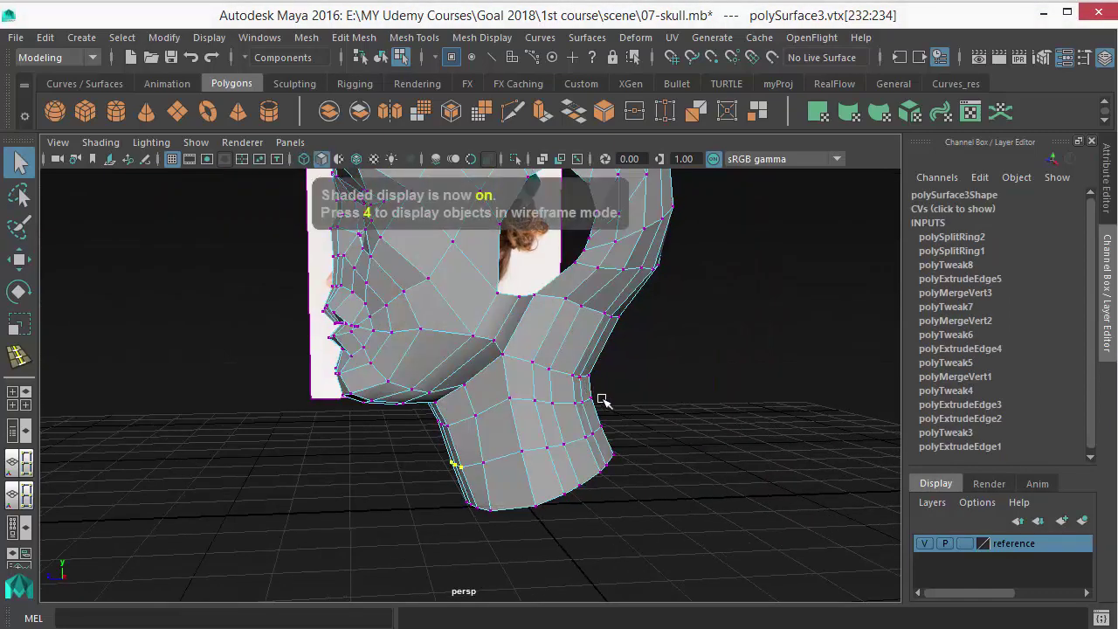
scroll(686, 398, up, 3)
alt+drag(686, 398, 577, 399)
right_drag(491, 280, 573, 128)
alt+drag(609, 347, 506, 344)
click(507, 344)
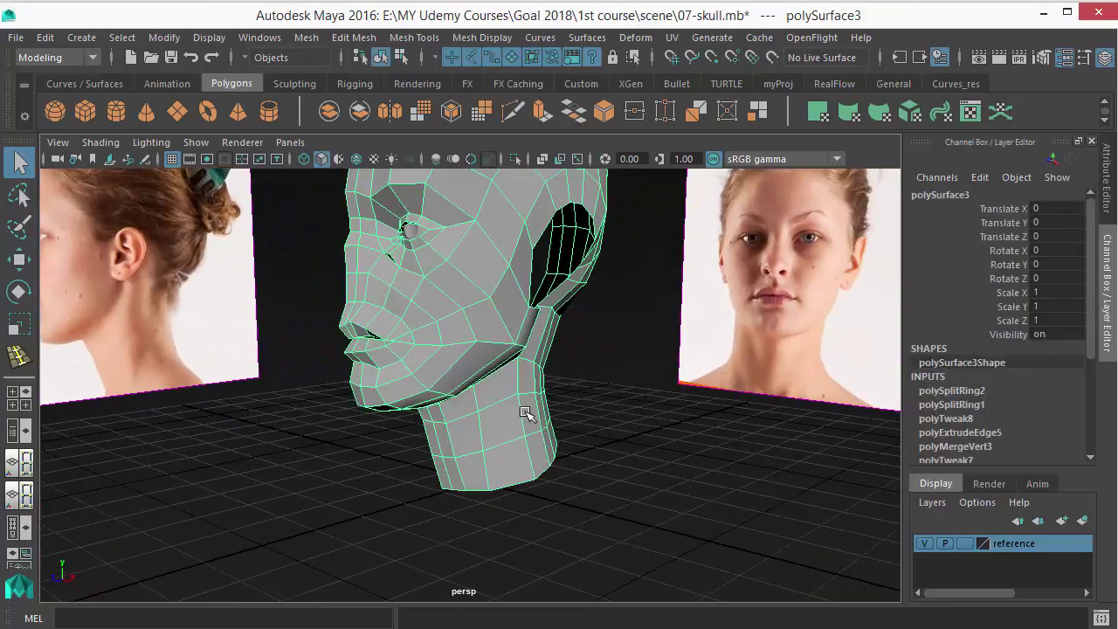
key(3)
click(679, 472)
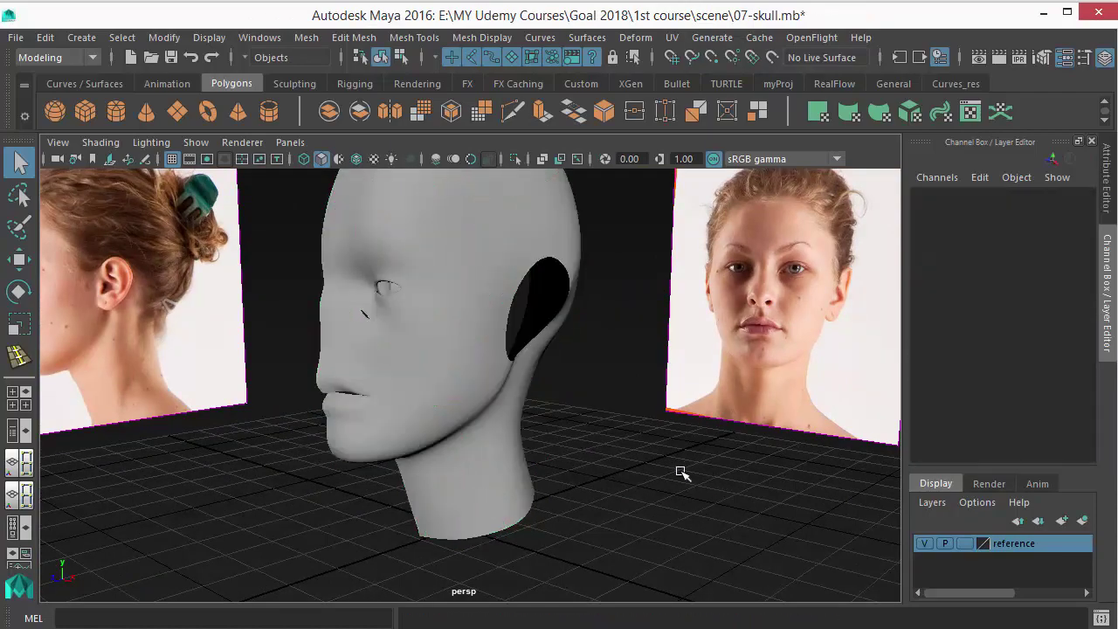